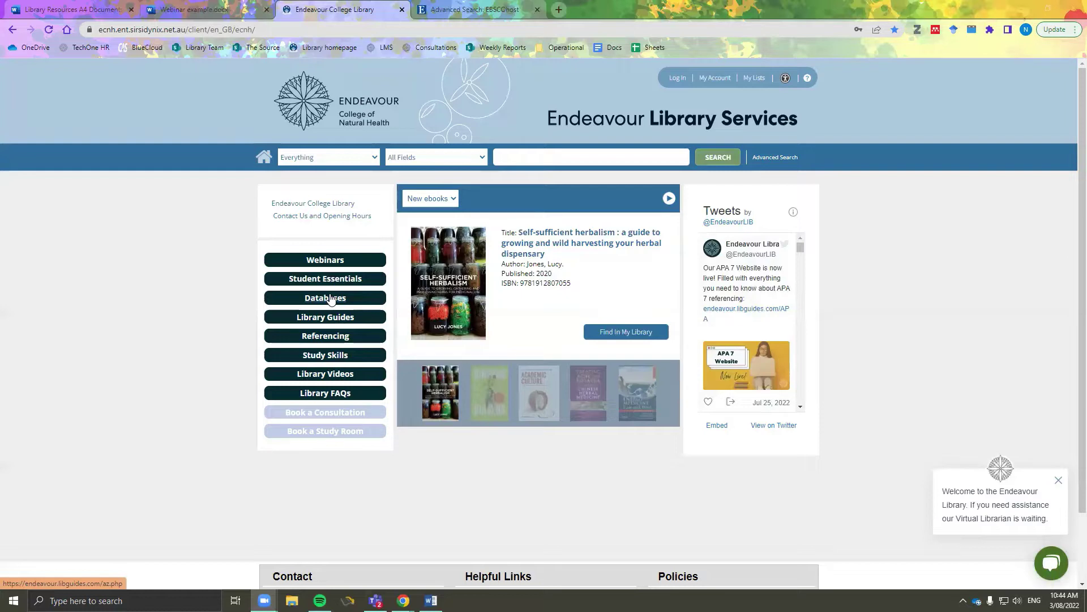
Review the Search Strategy Advanced document from the assignment question and keyword table through the search tips to the search record table
click(105, 19)
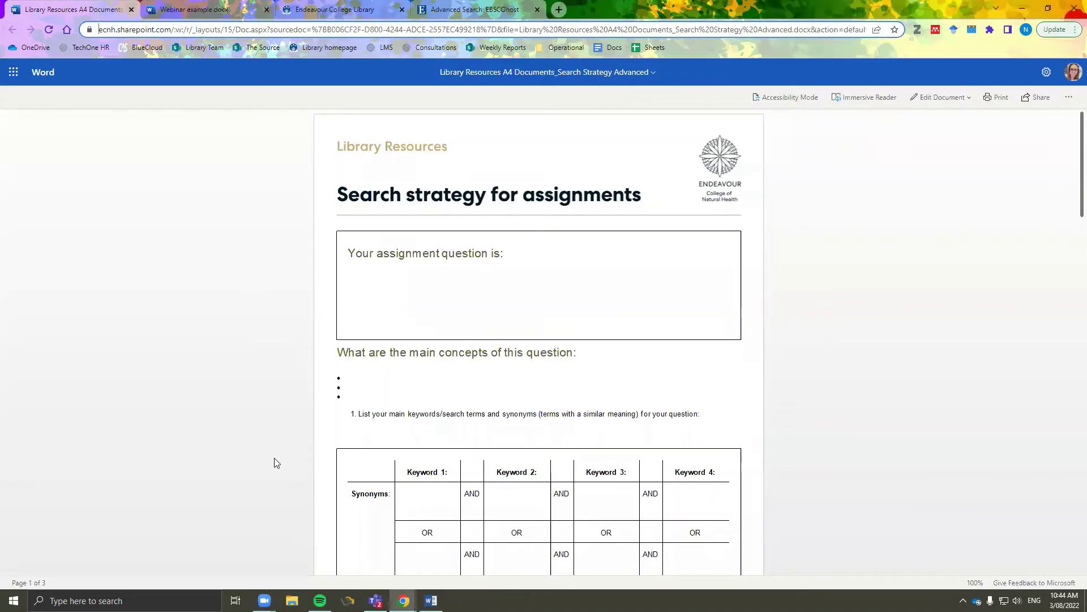
scroll(819, 486, down, 5)
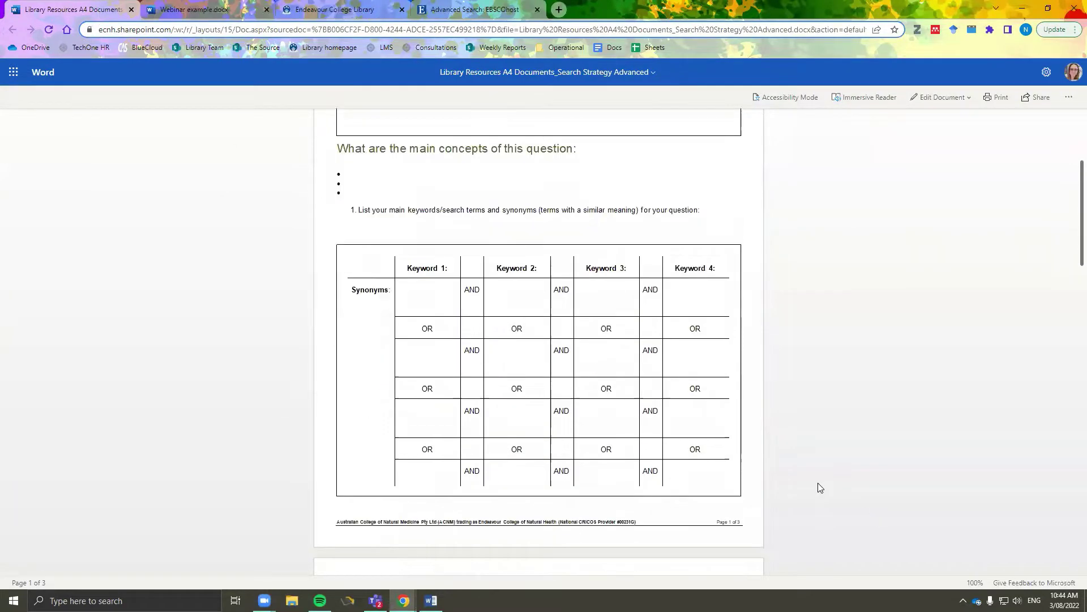
scroll(818, 483, down, 8)
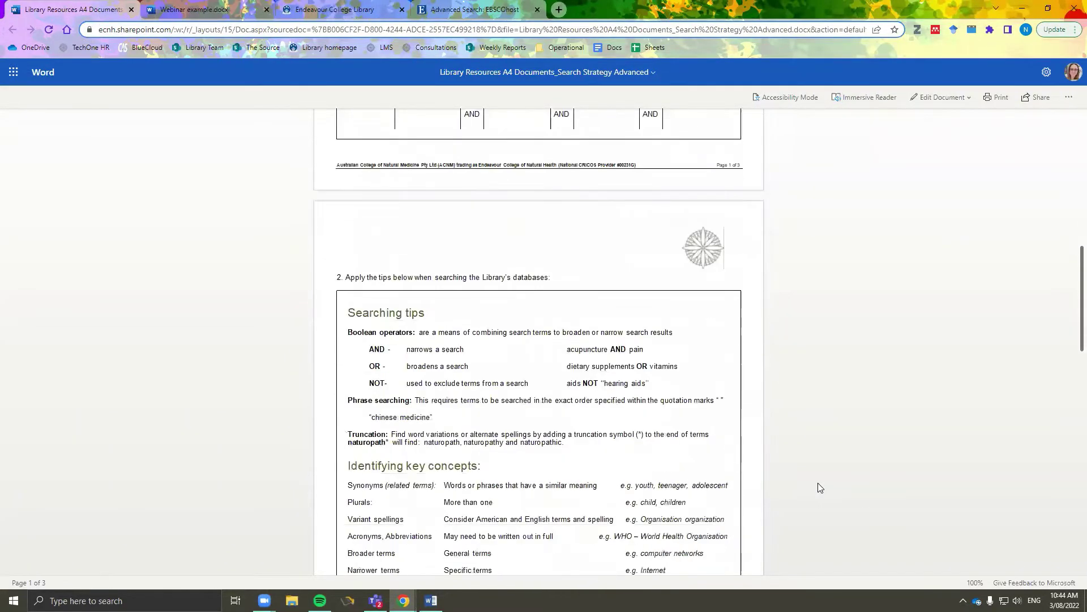
scroll(821, 487, down, 6)
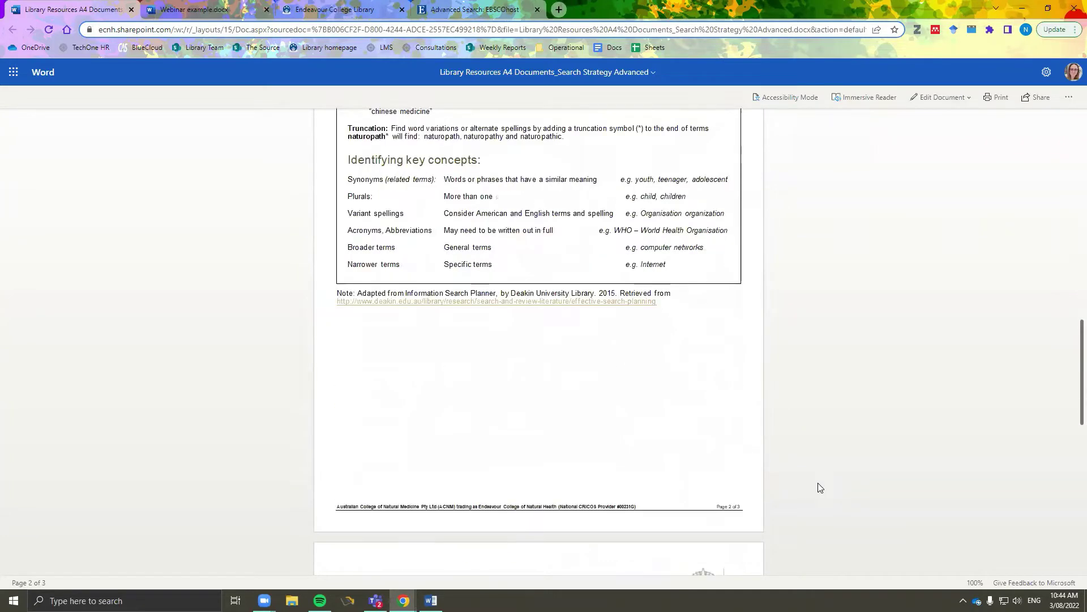
scroll(820, 487, down, 9)
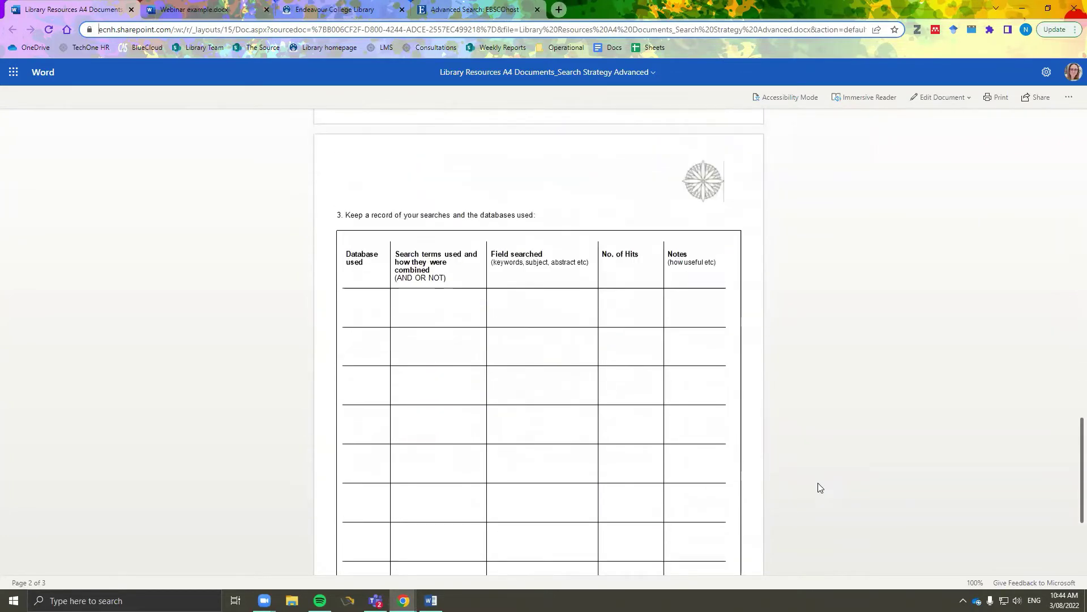
scroll(815, 465, down, 1)
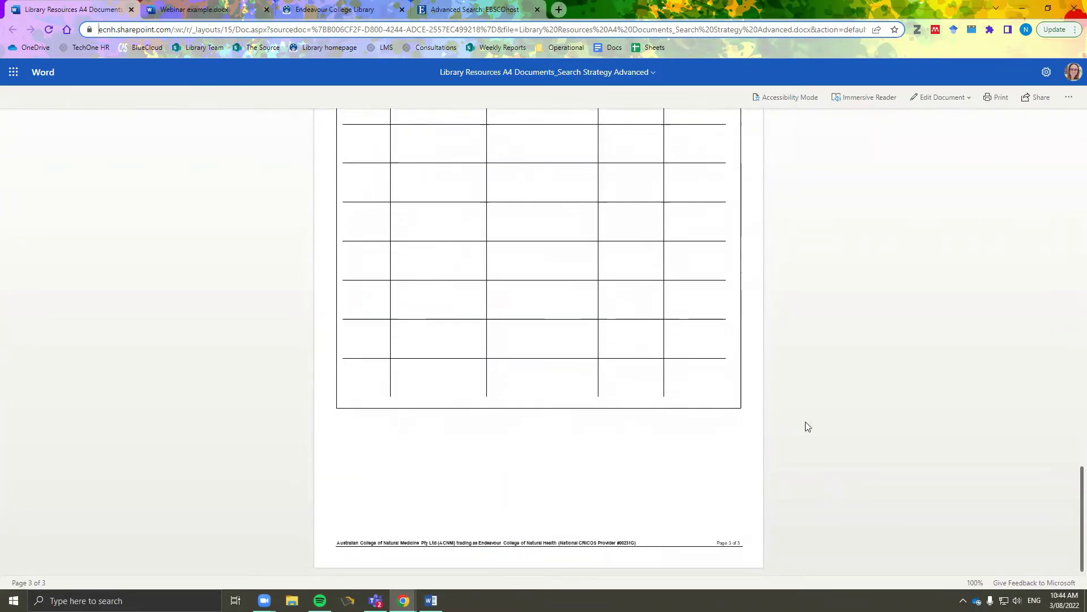
Copy the term Osteoarthritis from the P-S1 column of the table in the Webinar example document
click(219, 6)
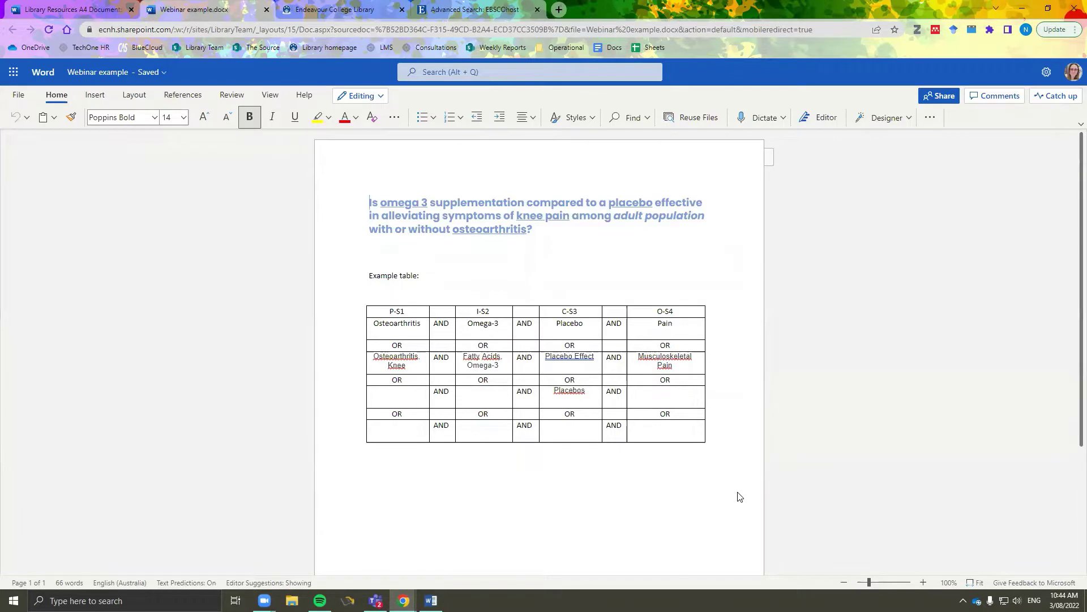
click(420, 14)
key(ctrl+4)
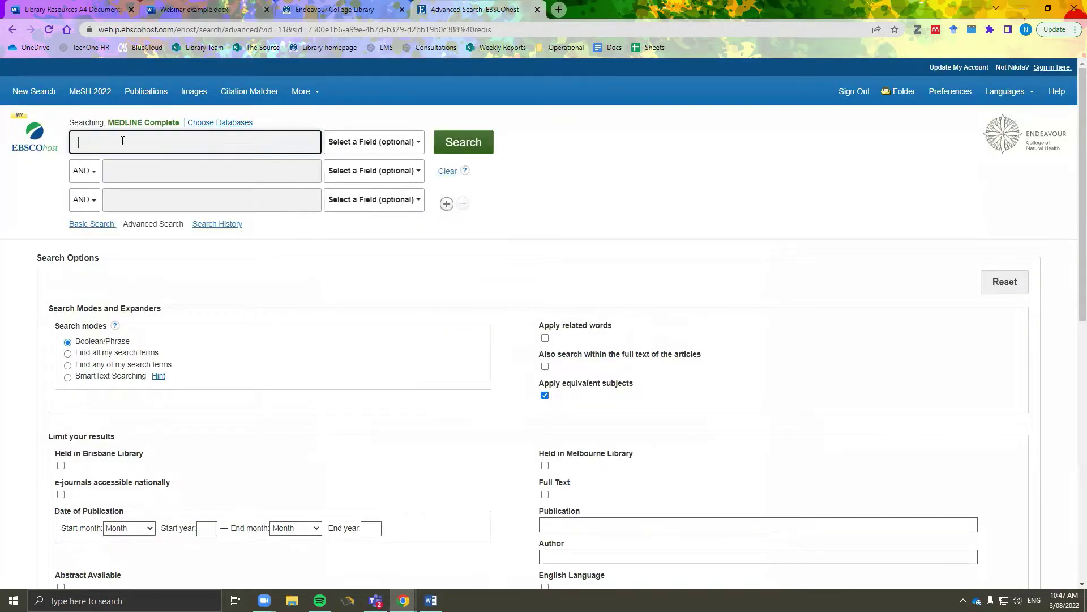
click(170, 10)
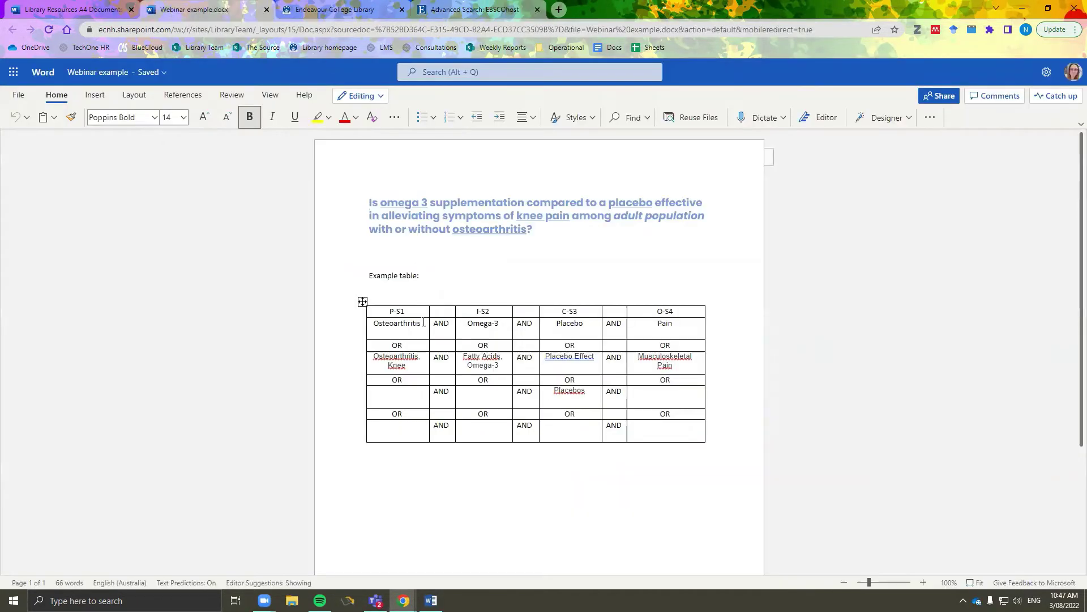
drag(414, 322, 373, 322)
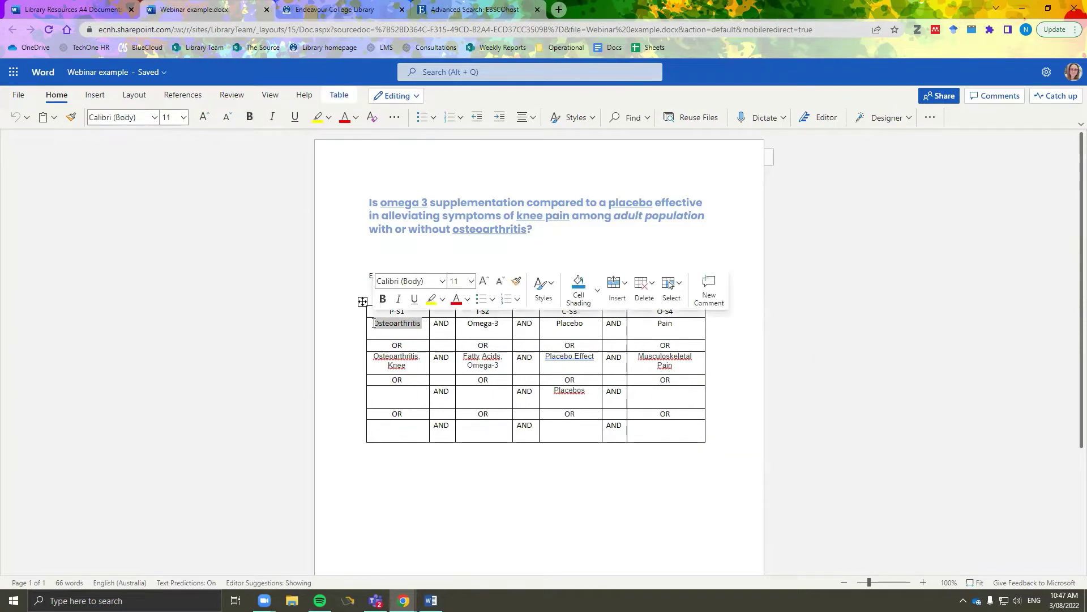
Switch to EBSCOhost and browse the MeSH 2022 subject headings of MEDLINE Complete for Osteoarthritis
click(447, 10)
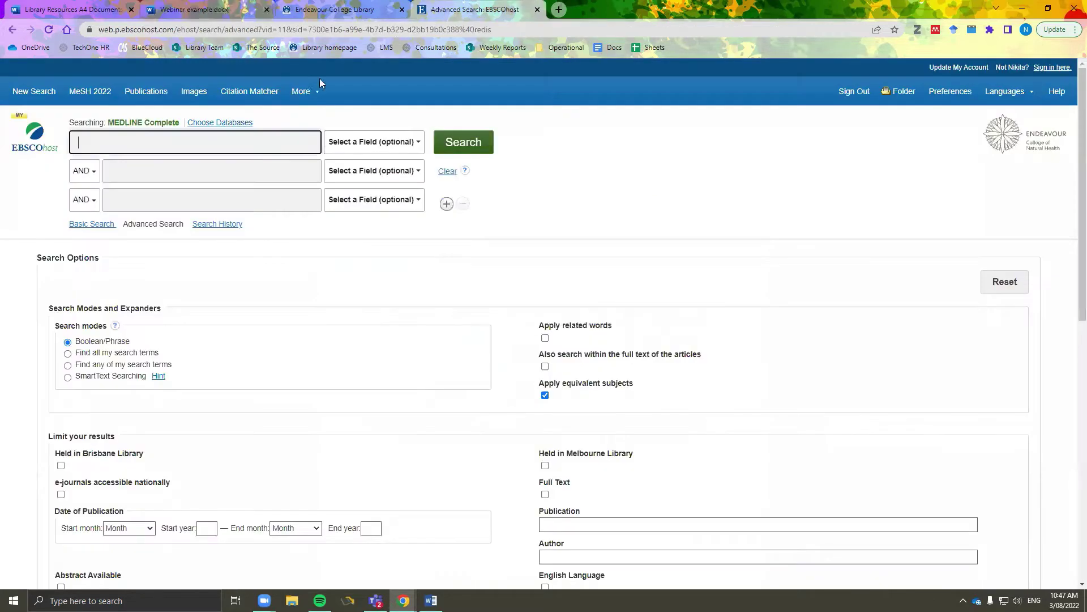
click(107, 94)
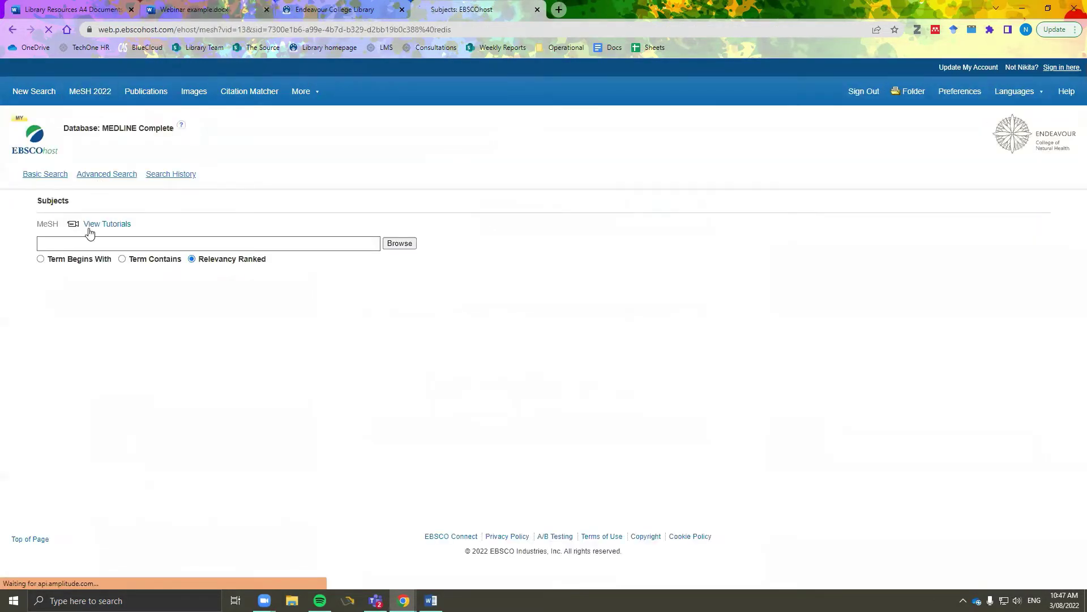
click(89, 239)
text(Osteoarthritis)
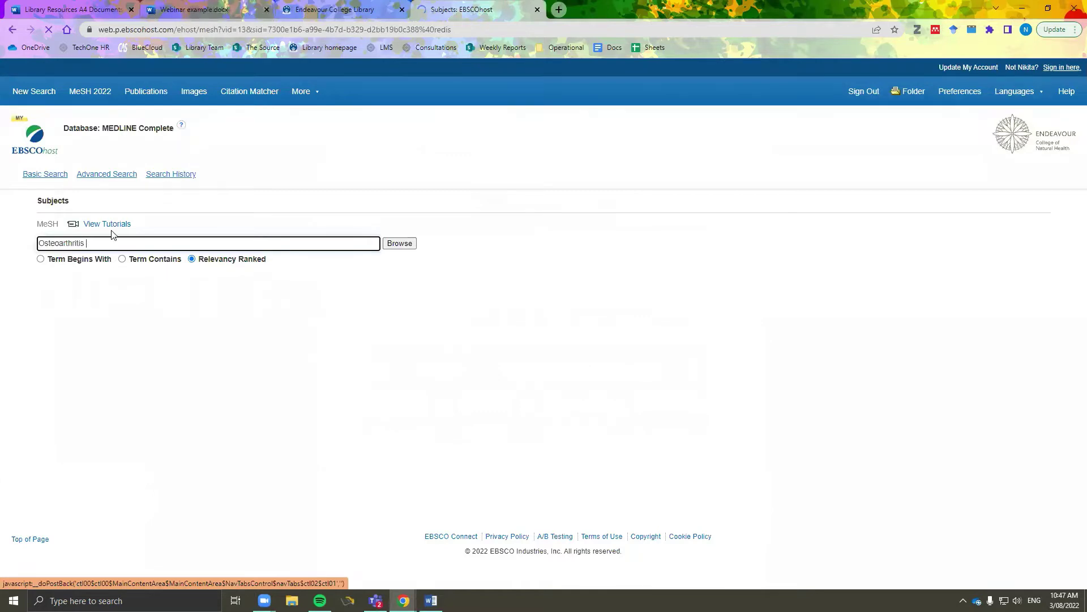
click(391, 249)
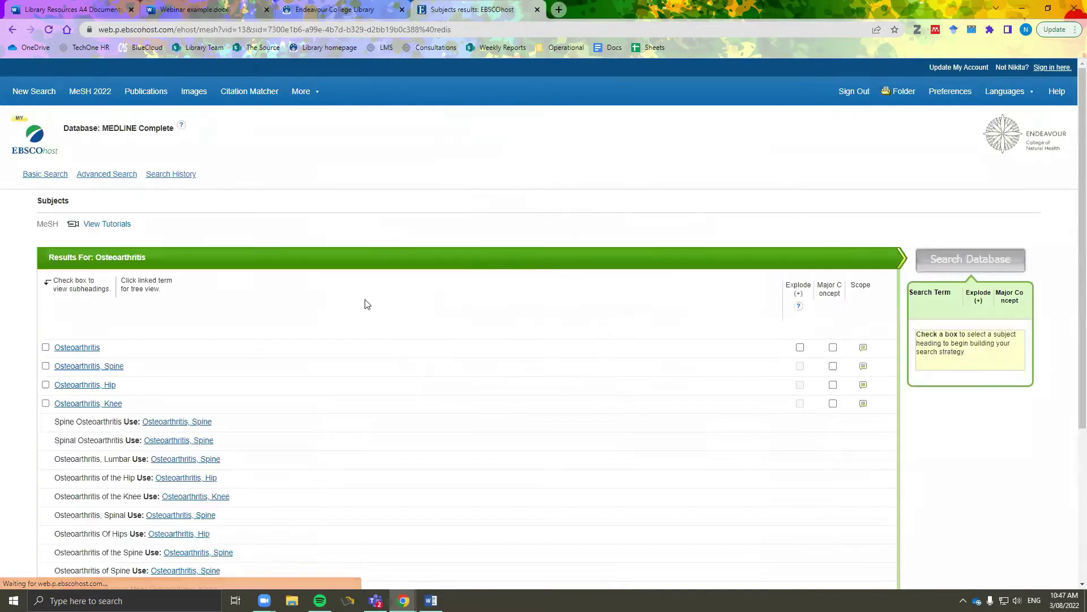
Search the database for the headings Osteoarthritis and Osteoarthritis, Knee plus the keyword Osteoarthritis, combined with OR, and show the search history
scroll(358, 303, down, 2)
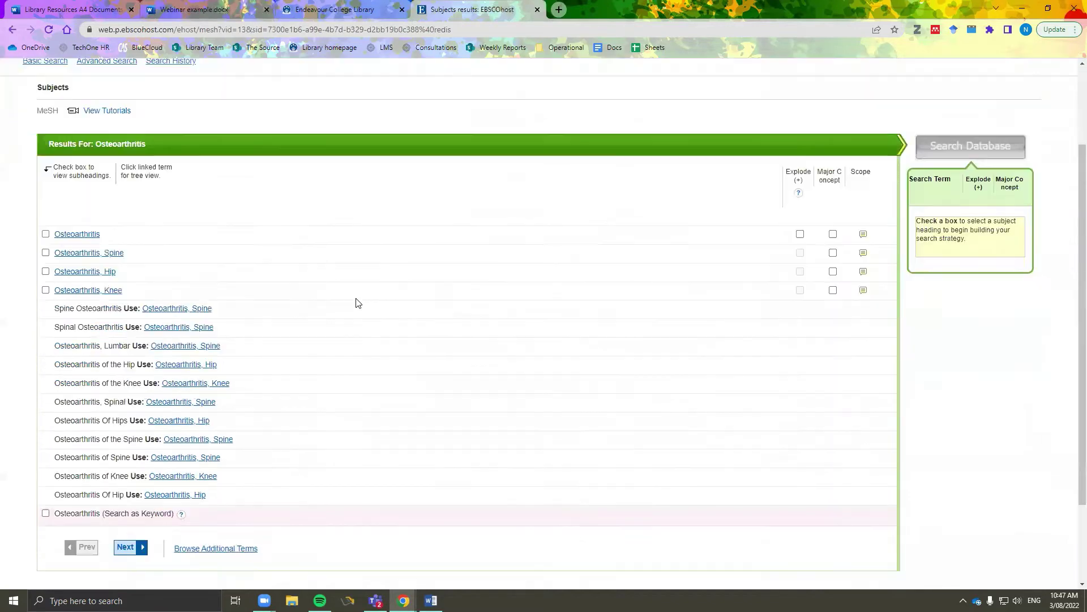
click(45, 234)
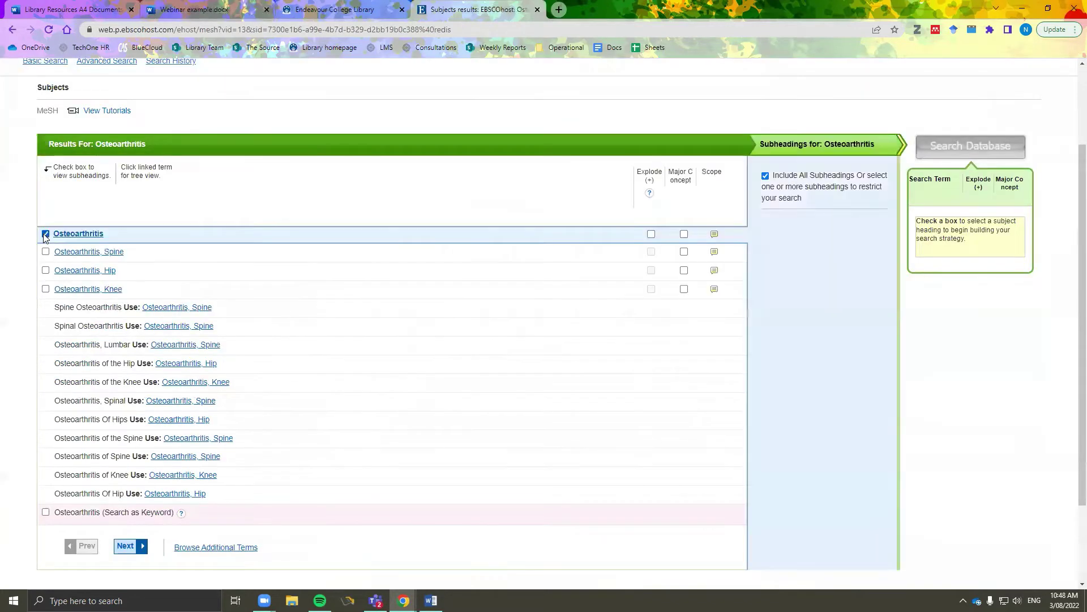
click(46, 512)
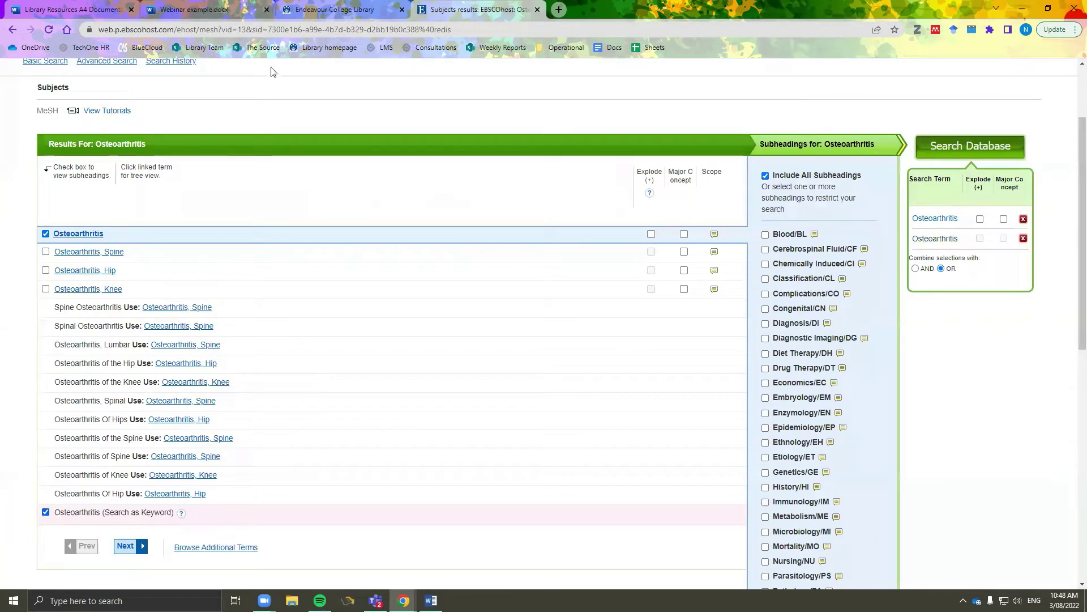
click(221, 9)
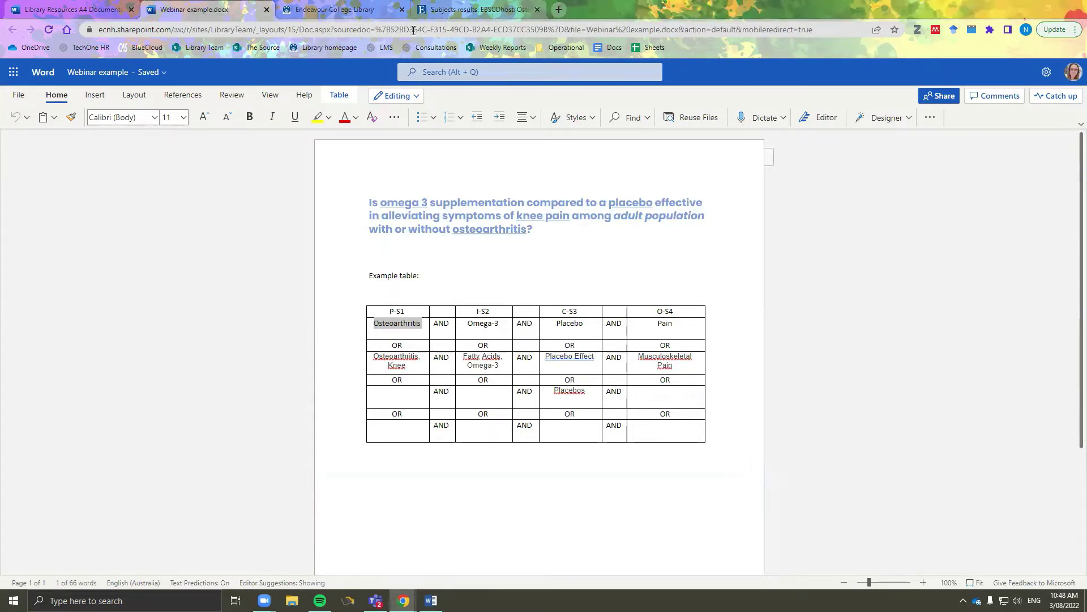
click(439, 10)
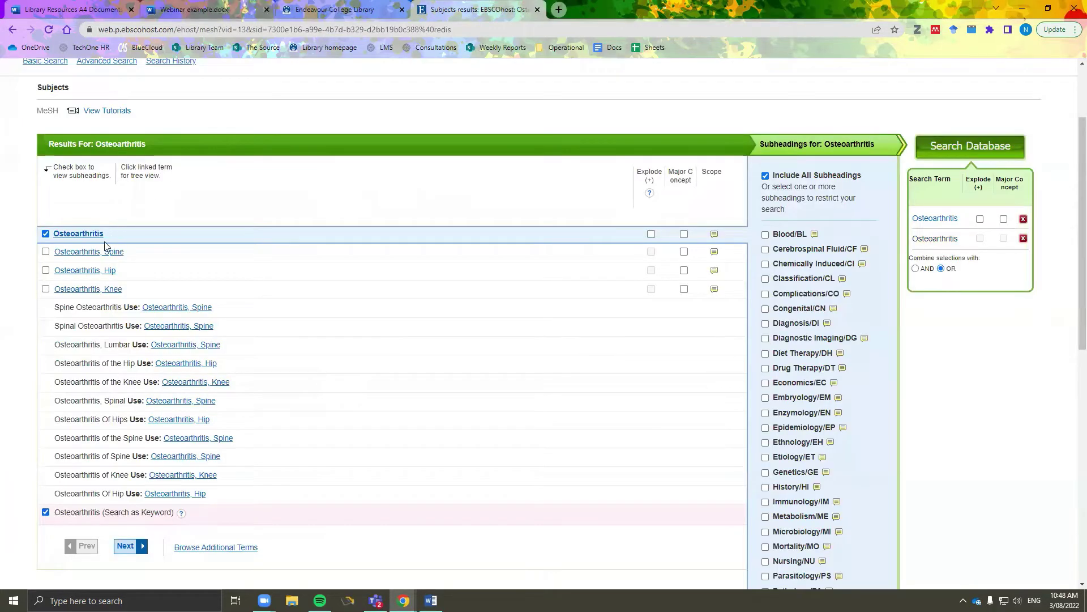
click(45, 289)
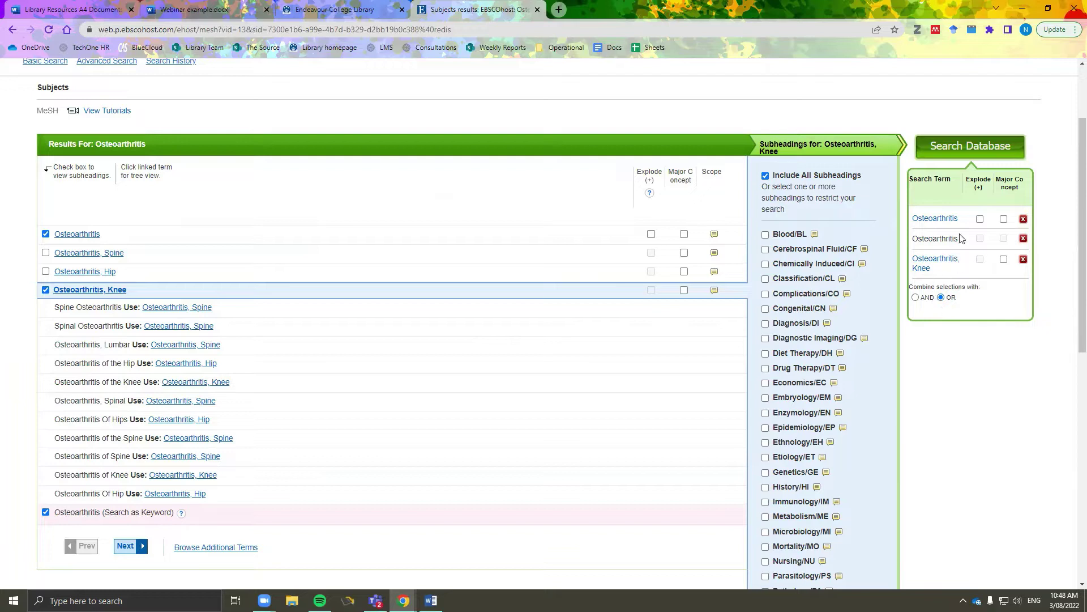
click(963, 146)
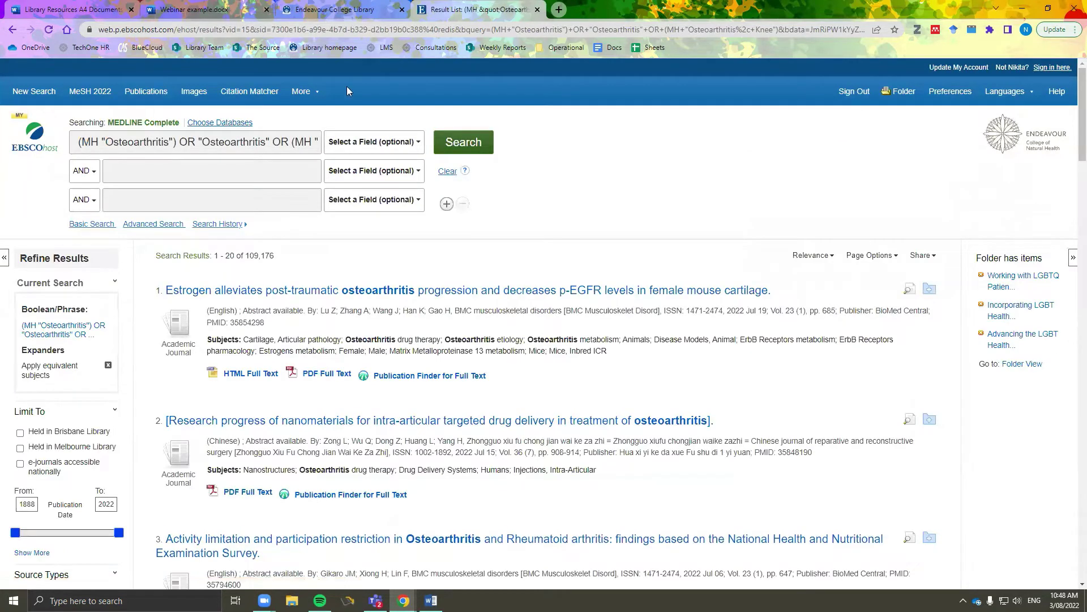
click(234, 225)
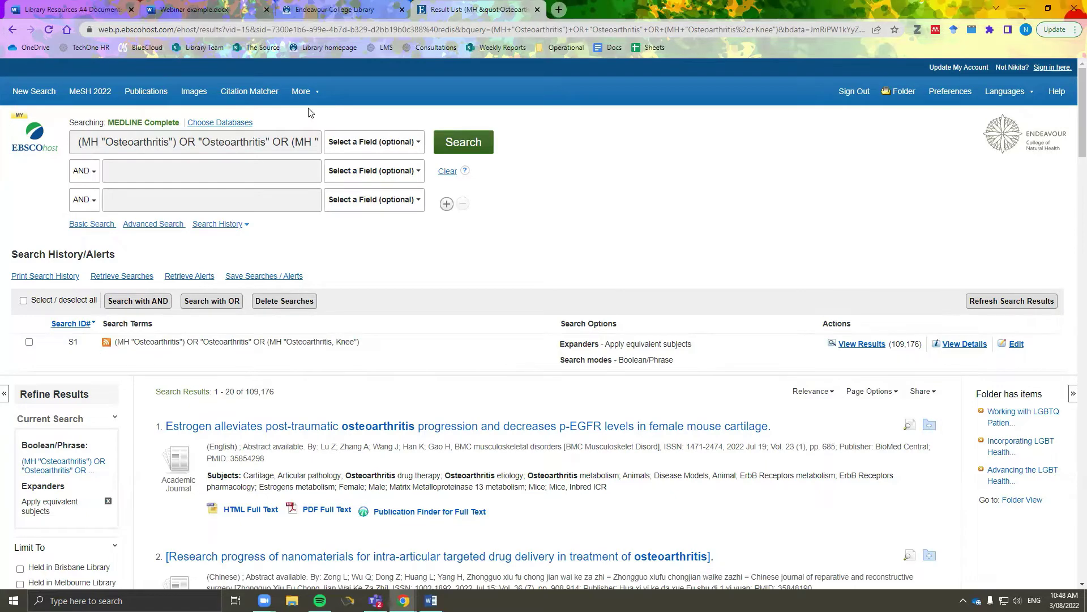
Switch to the Webinar example document and copy the term Omega-3 from the I-S2 column of the table
click(193, 9)
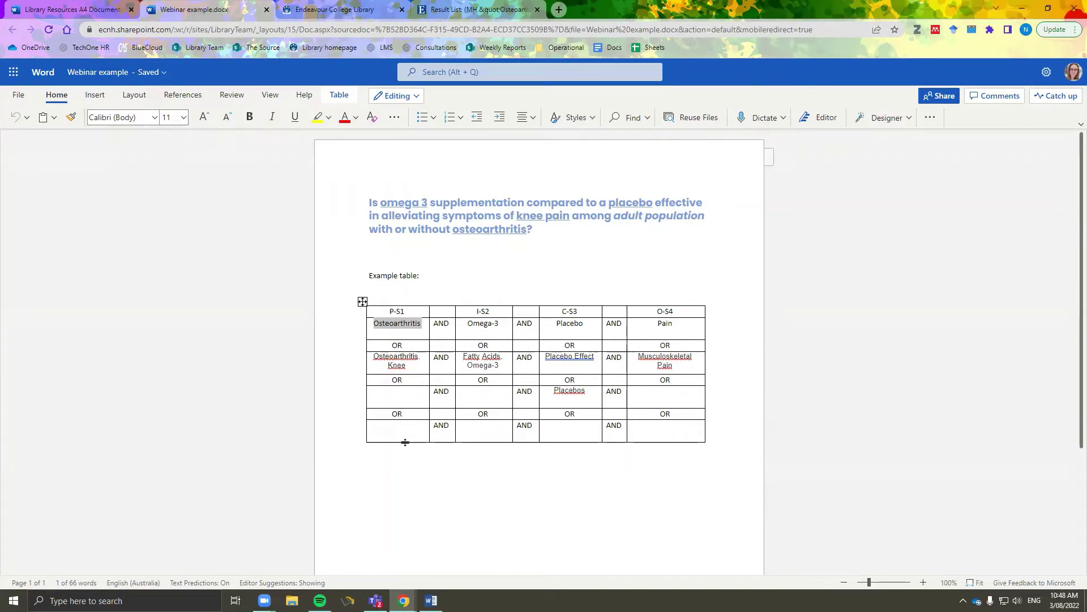
click(430, 463)
click(497, 325)
triple_click(482, 331)
key(ctrl+c)
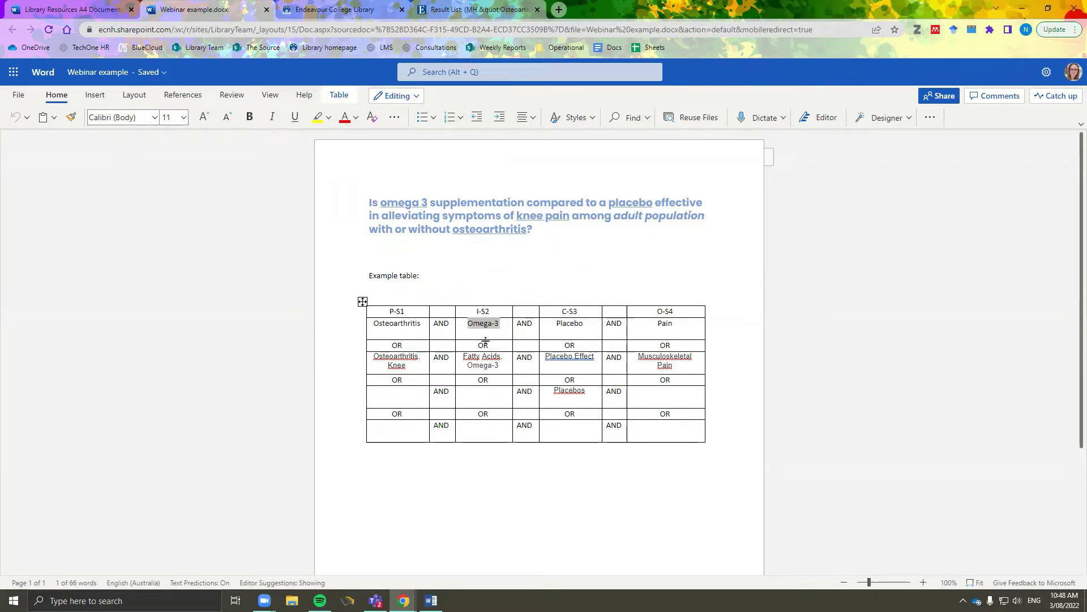
Return to EBSCOhost, clear the previous search terms and browse the MeSH 2022 headings for Omega-3
click(436, 9)
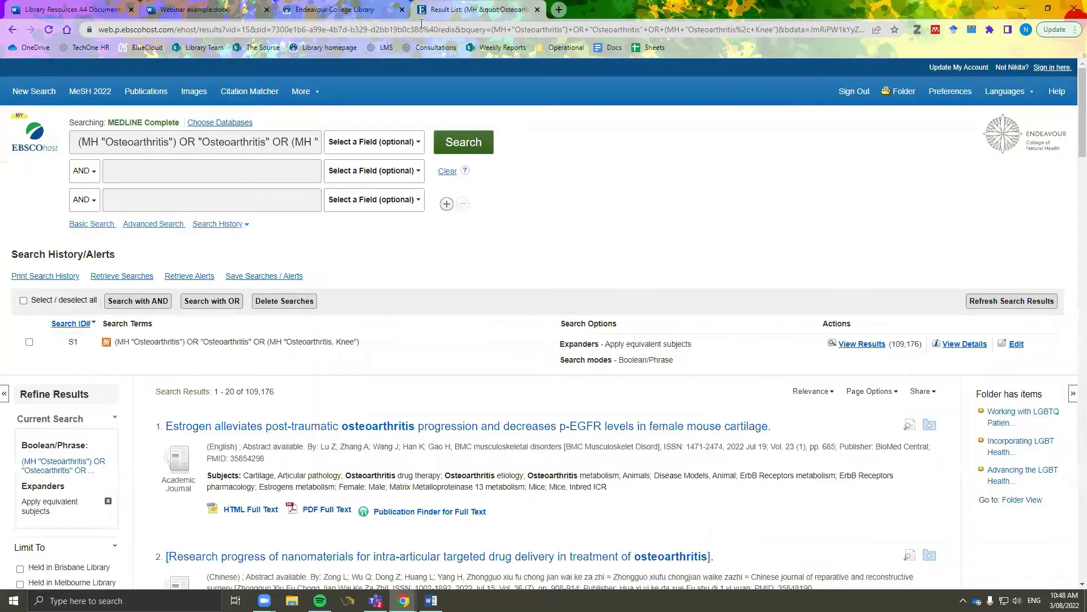
click(444, 175)
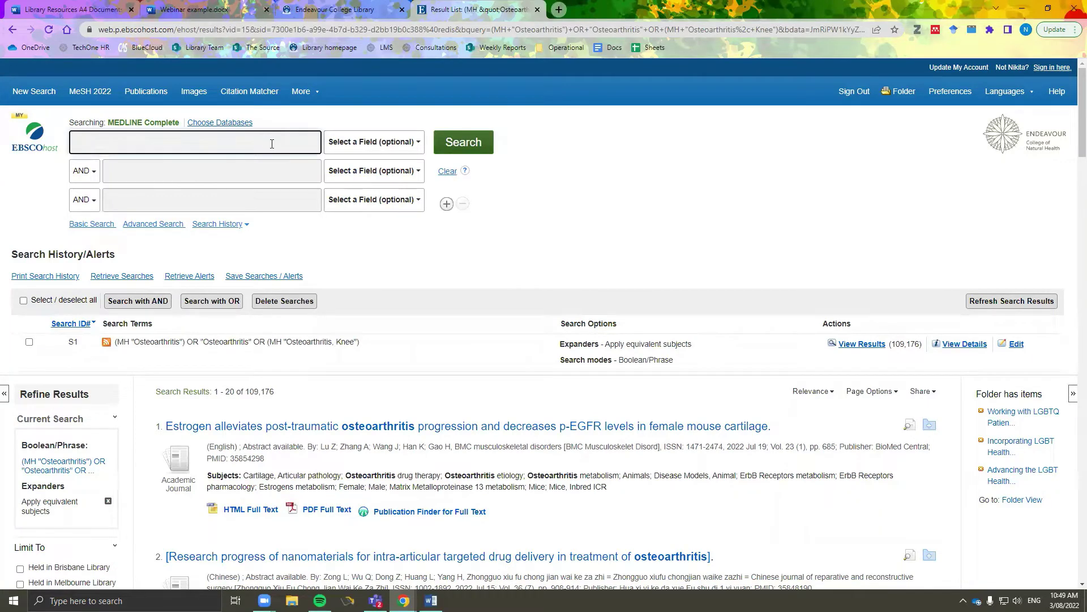
click(84, 96)
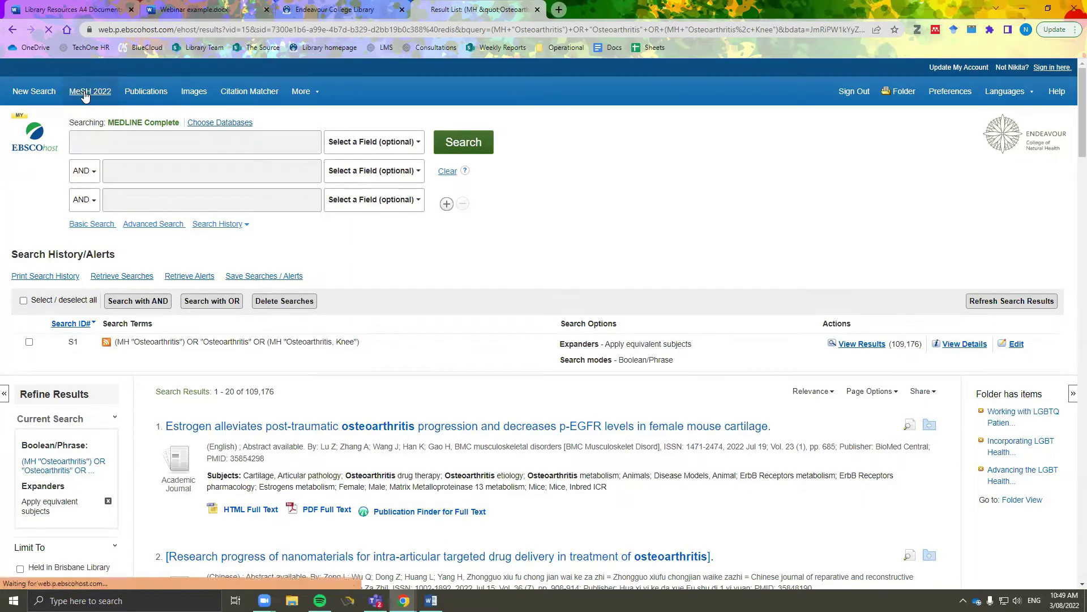
click(98, 245)
key(ctrl+v)
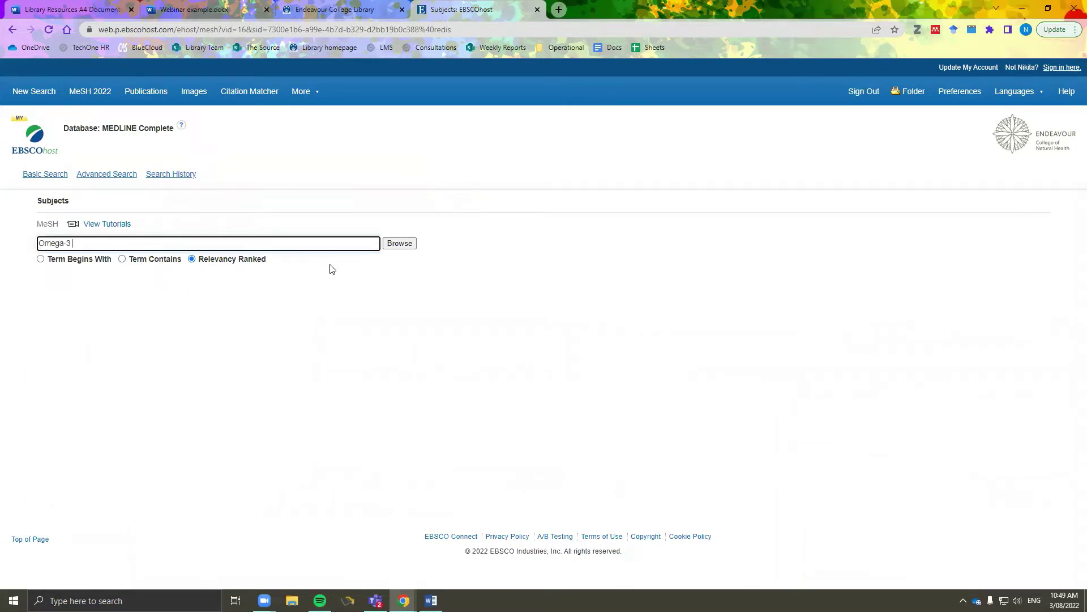
click(403, 245)
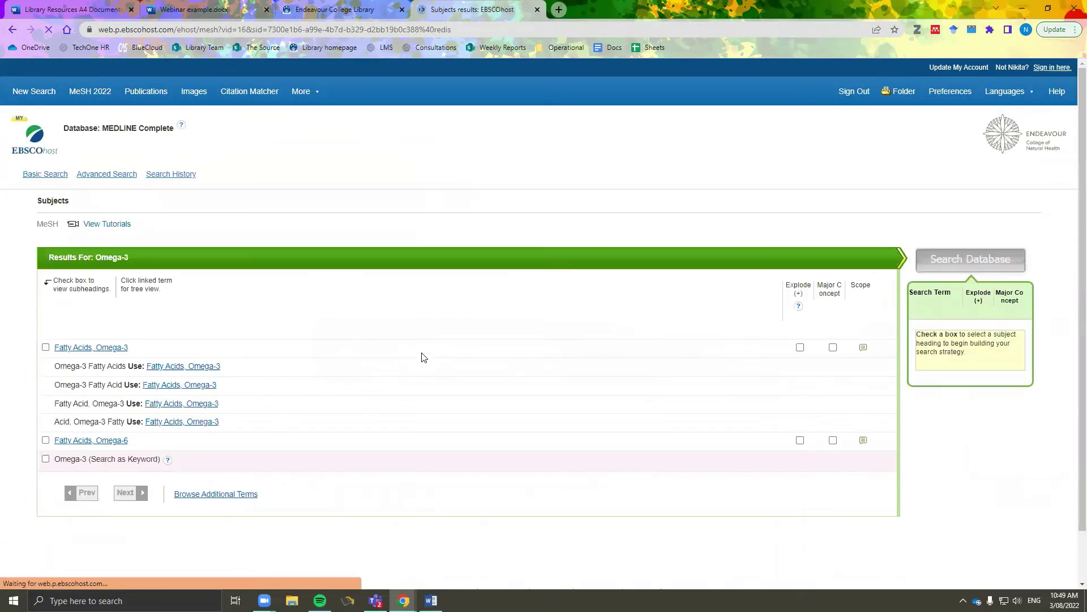
Search the database for the heading Fatty Acids, Omega-3 and the keyword Omega-3, combined with OR
click(46, 347)
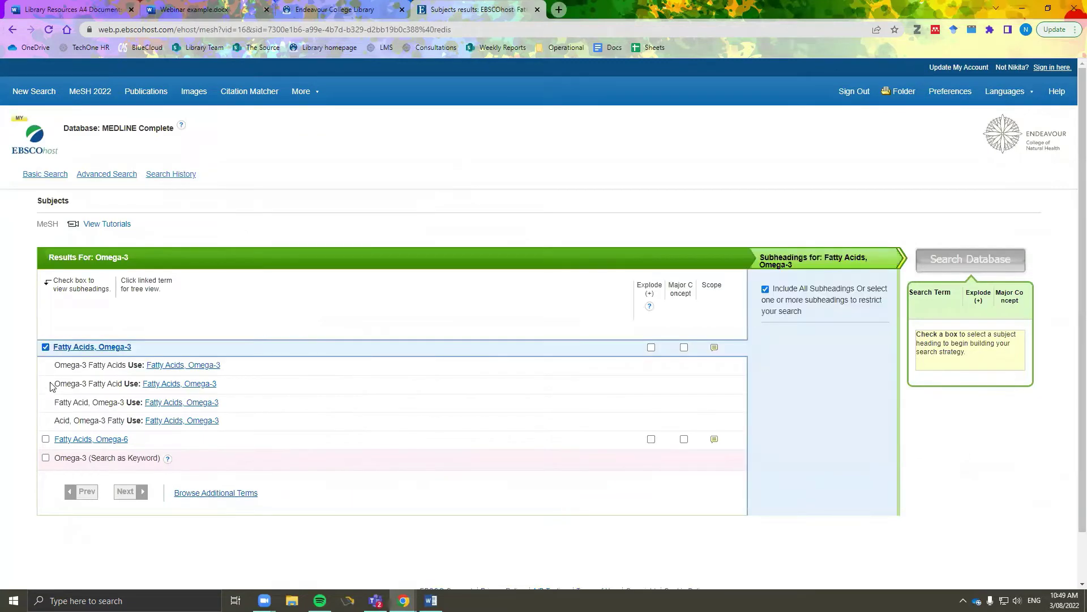
click(45, 459)
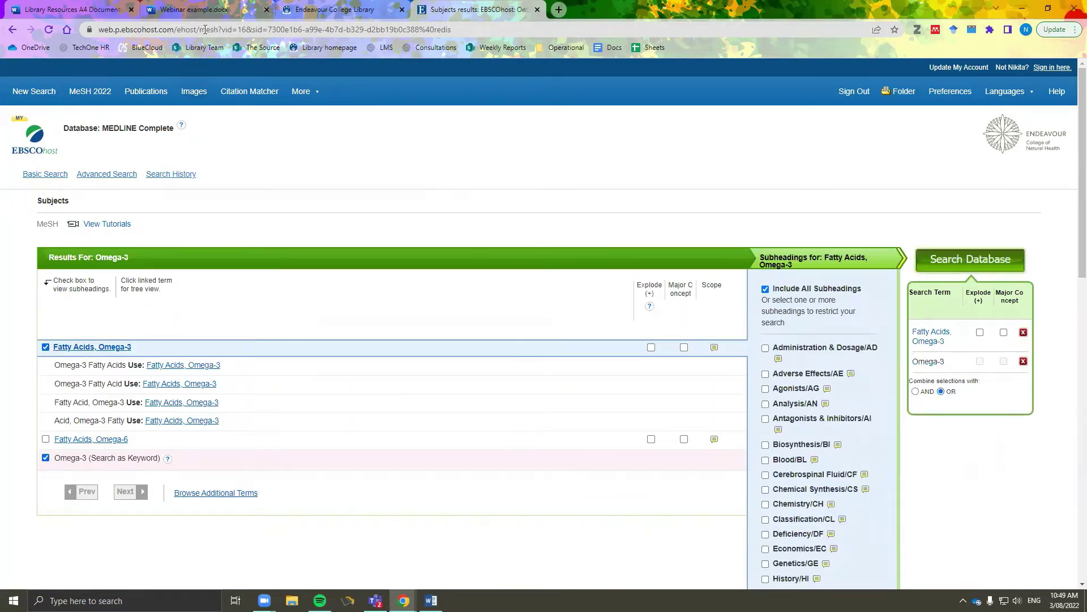
click(198, 11)
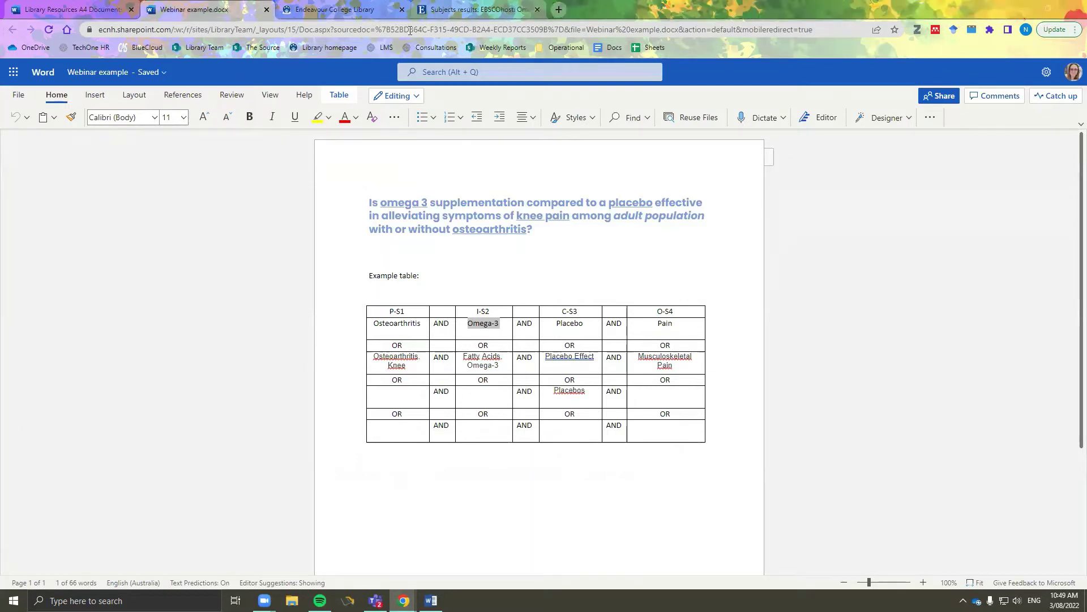
key(ctrl+4)
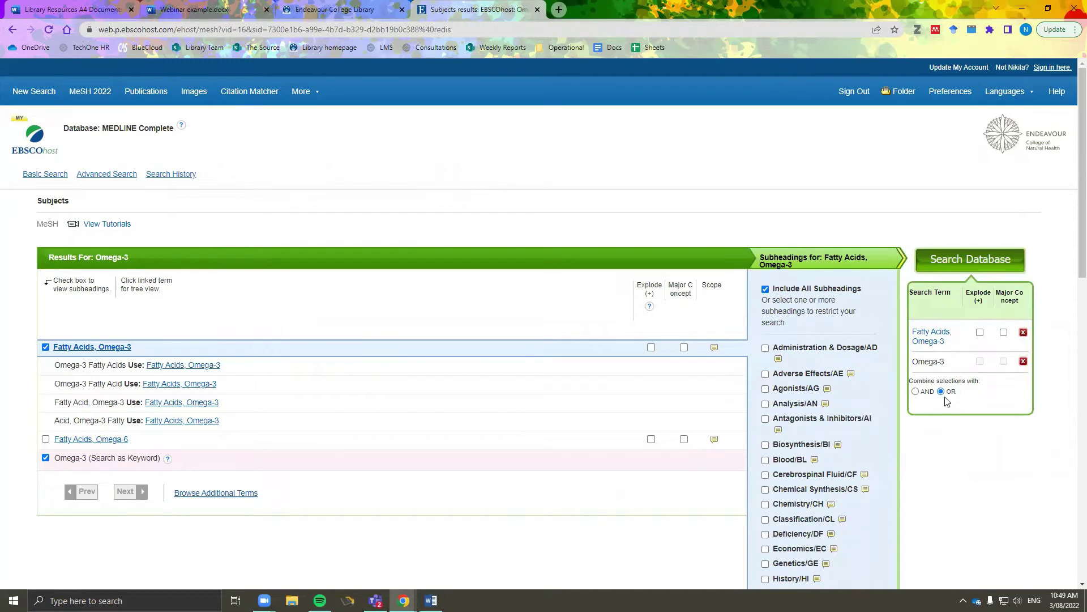
click(976, 263)
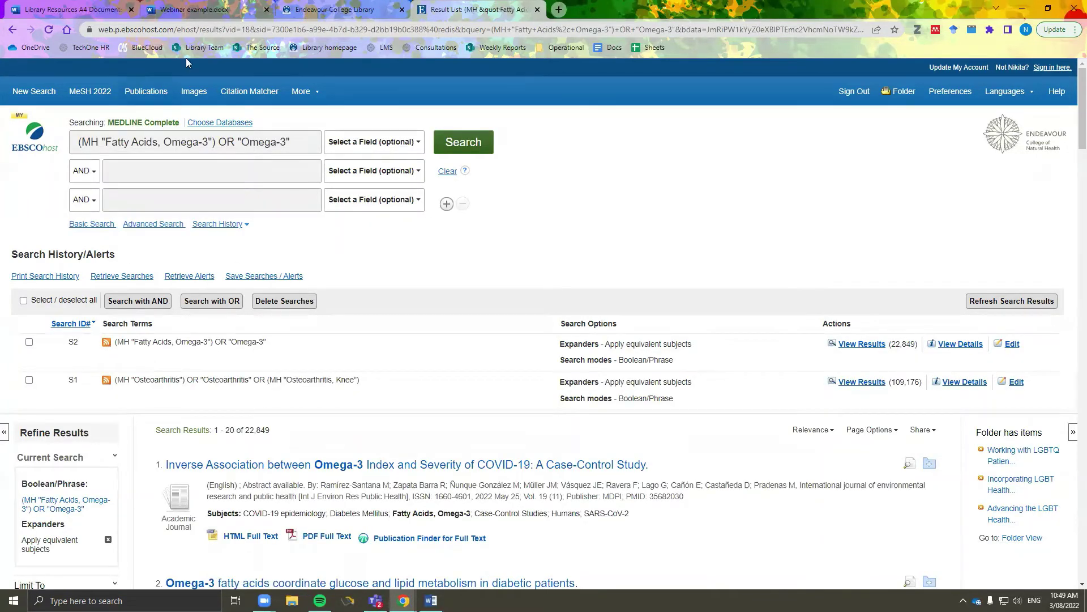
Copy the term Placebo from the C-S3 column of the Webinar example document and browse EBSCOhost's MeSH 2022 headings for it
click(191, 9)
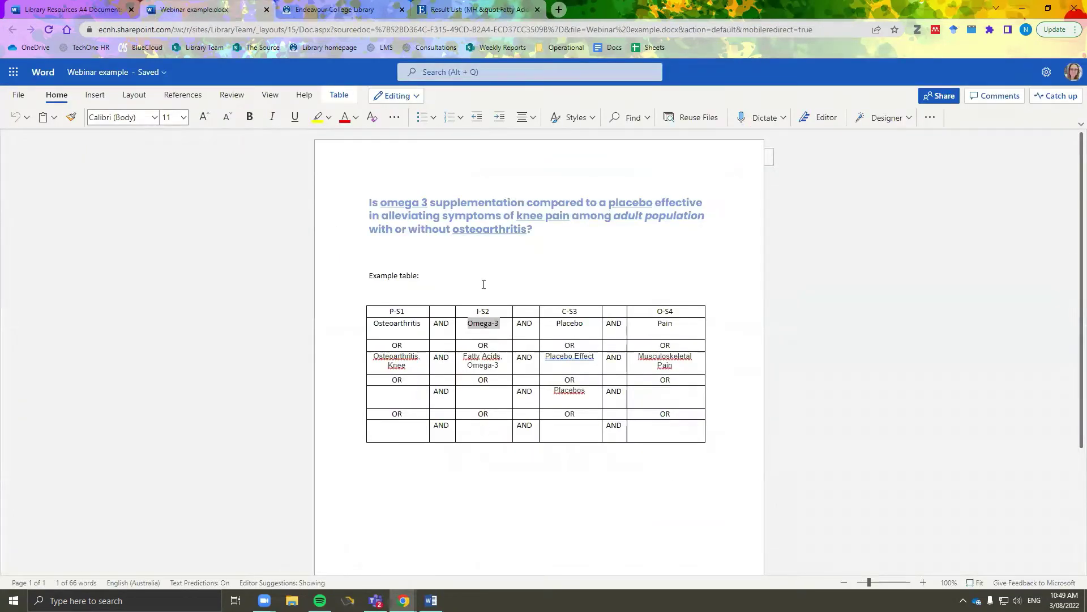
drag(557, 324, 583, 334)
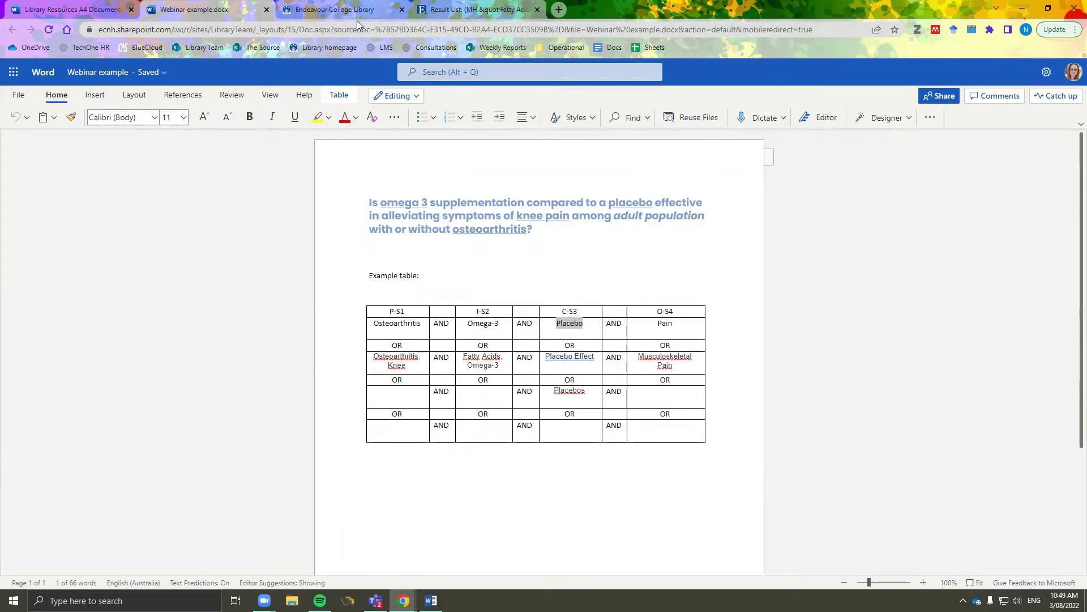
click(436, 10)
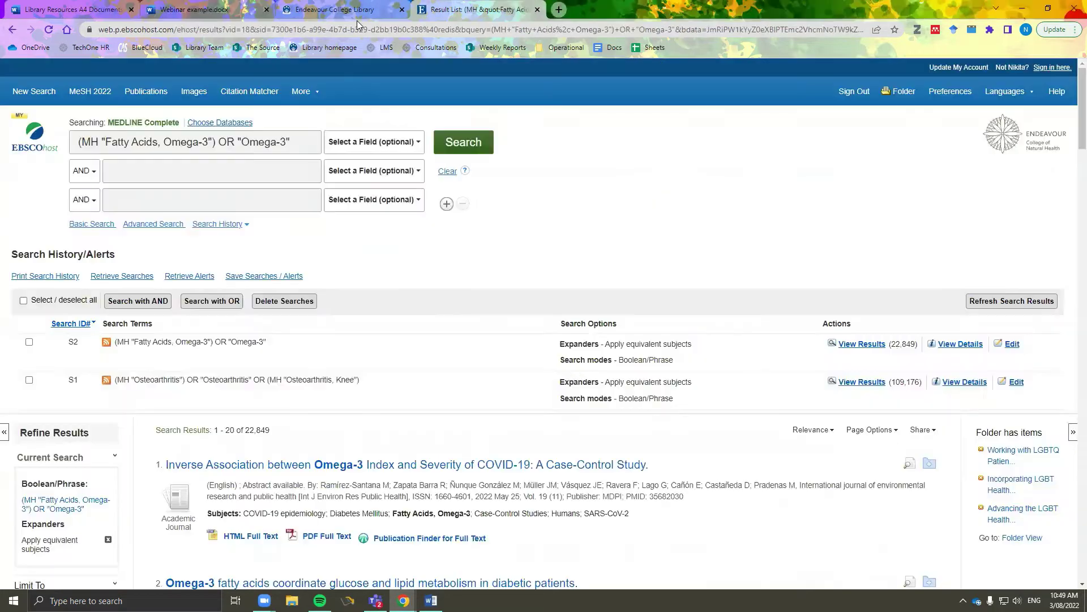
click(454, 176)
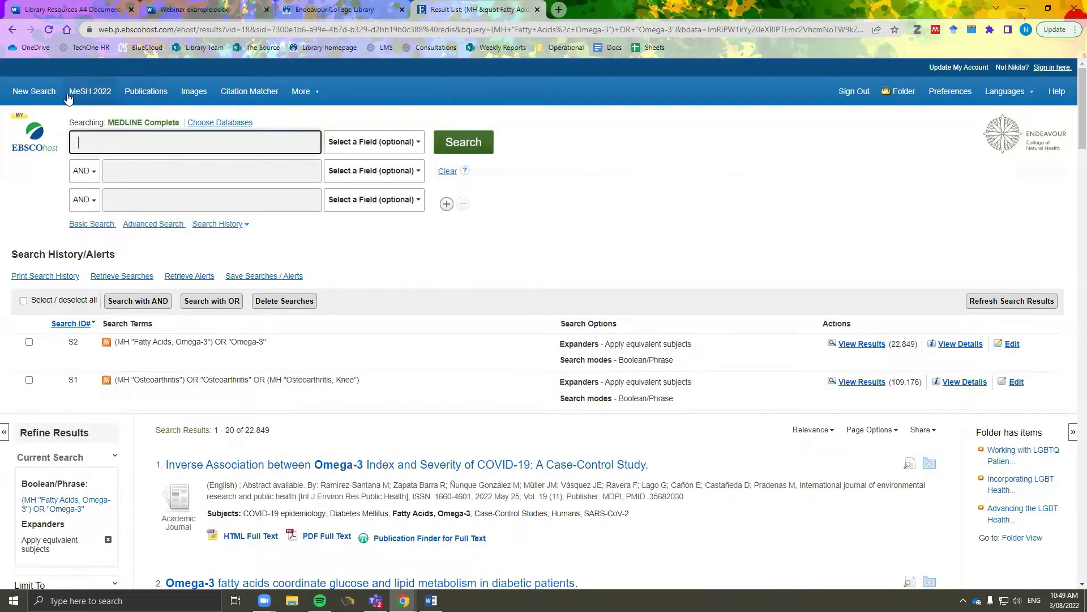
click(70, 93)
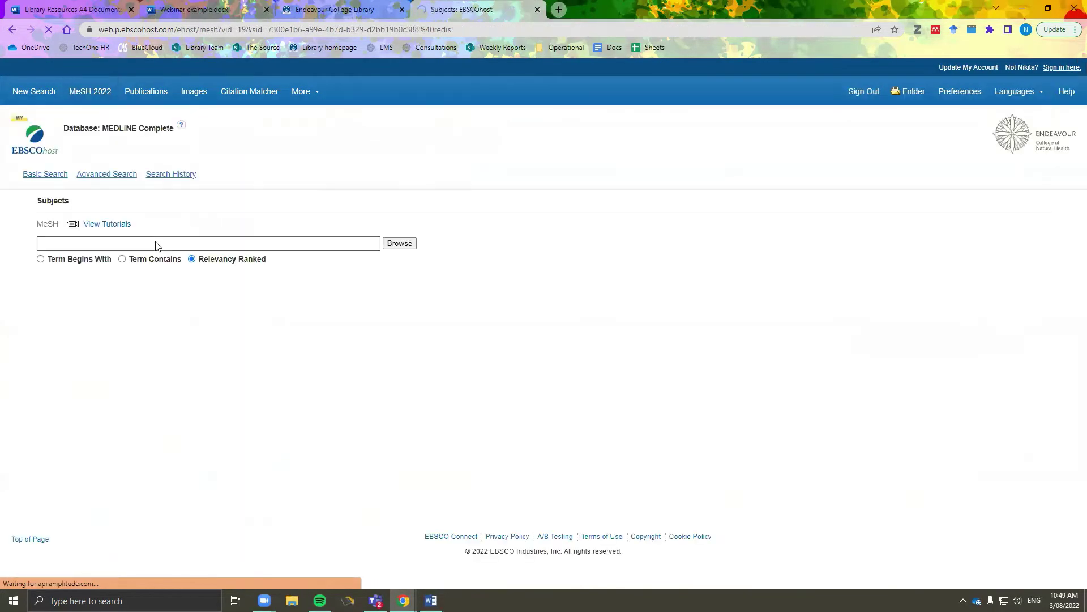
click(135, 242)
text(Placebo)
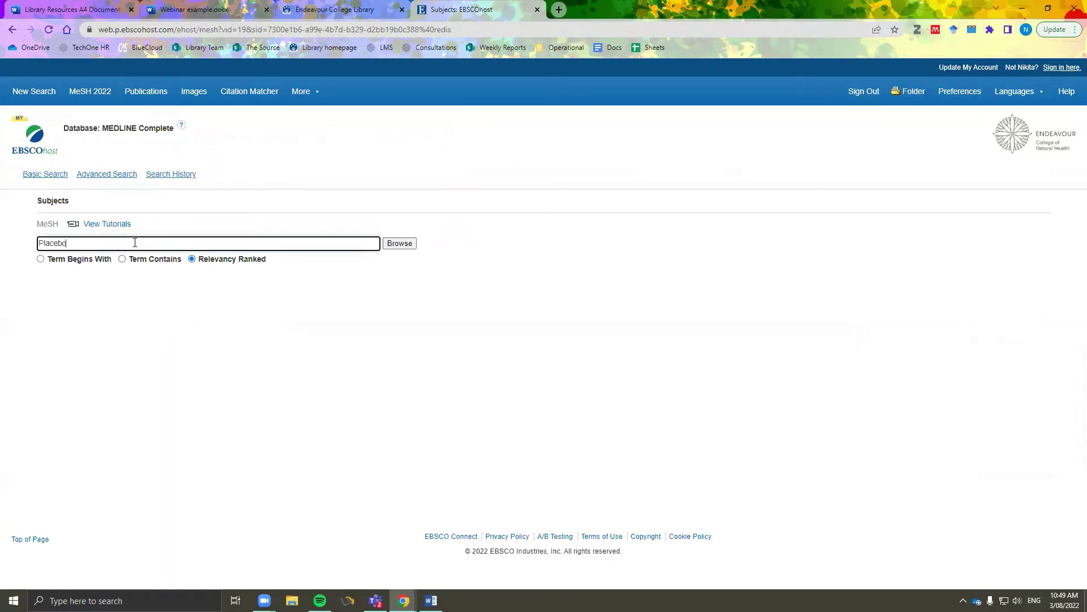
click(411, 244)
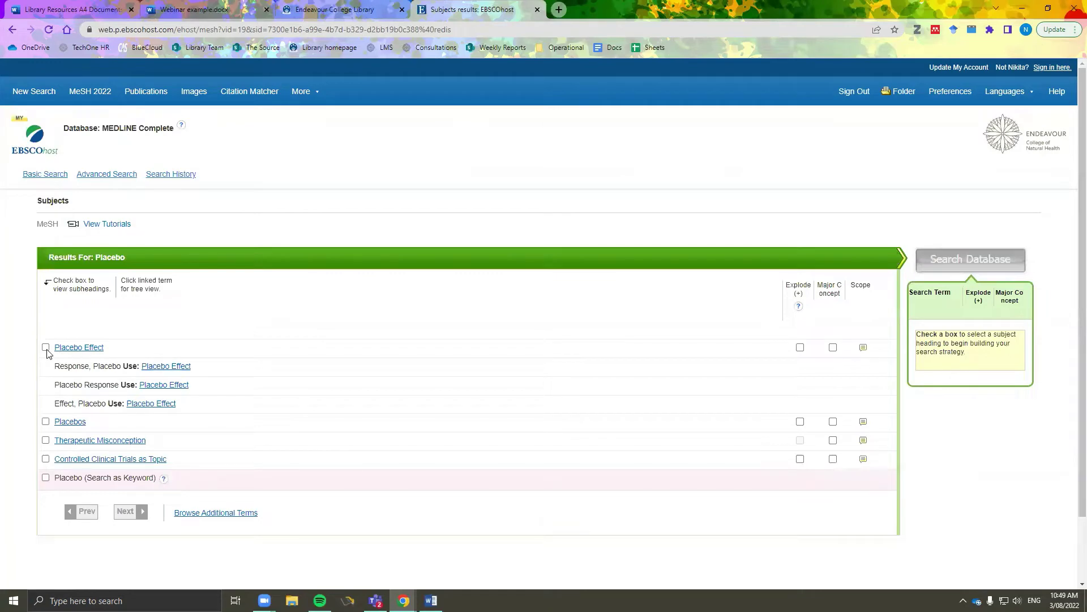
Select the headings Placebo Effect and Placebos plus the keyword Placebo, and check them against the C-S3 column in the Webinar example document
click(45, 347)
click(46, 421)
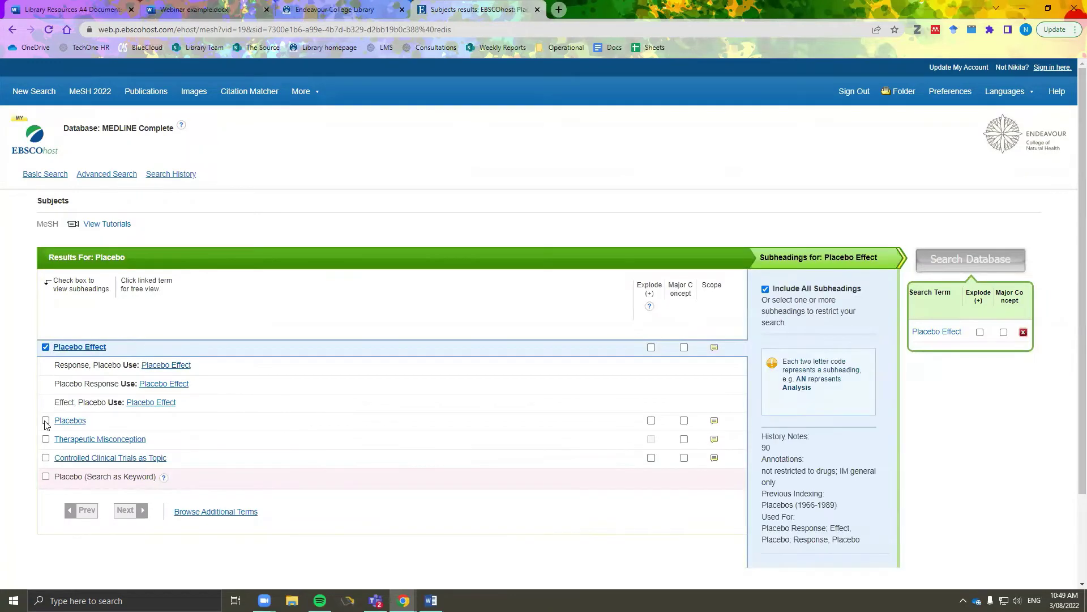
click(45, 476)
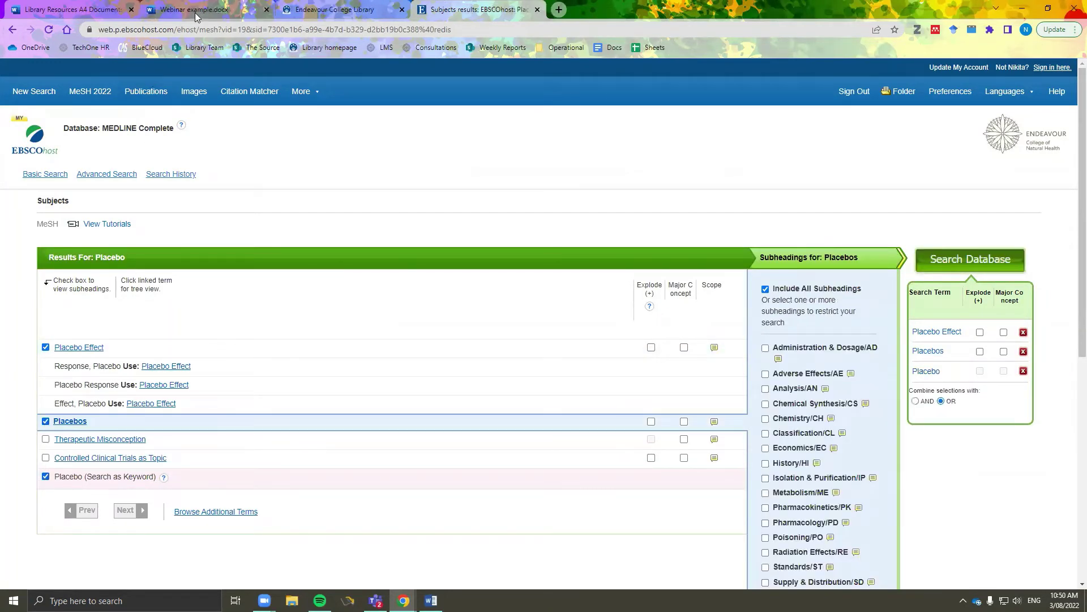
click(198, 10)
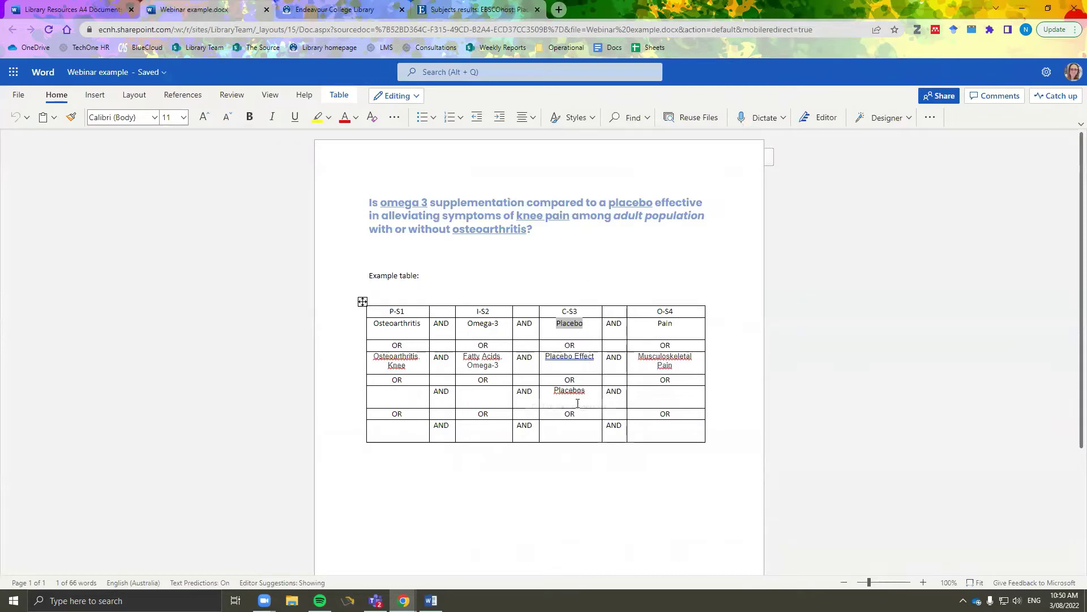
click(422, 11)
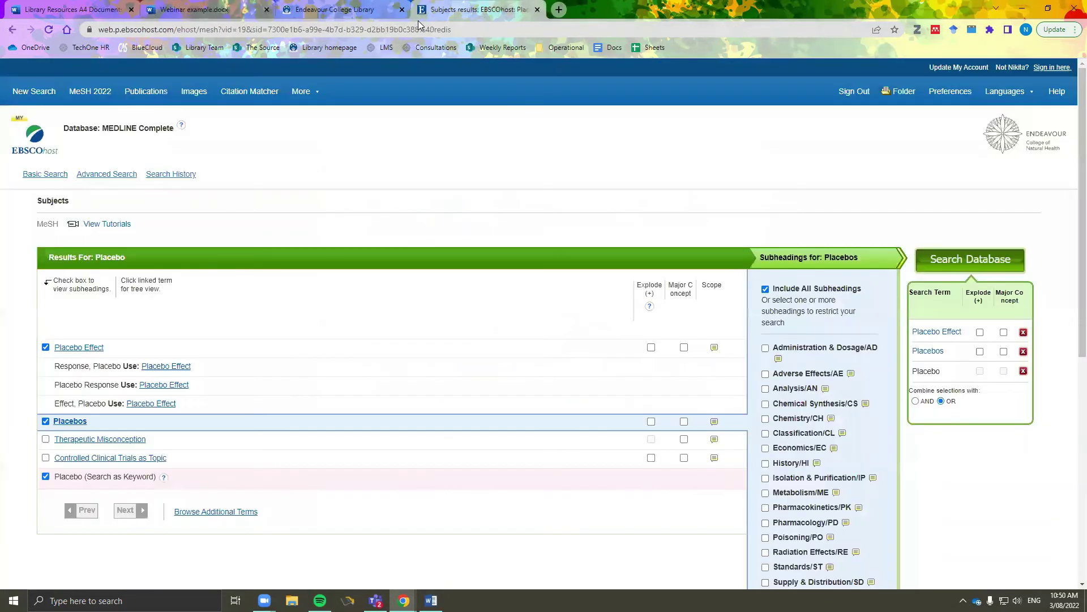
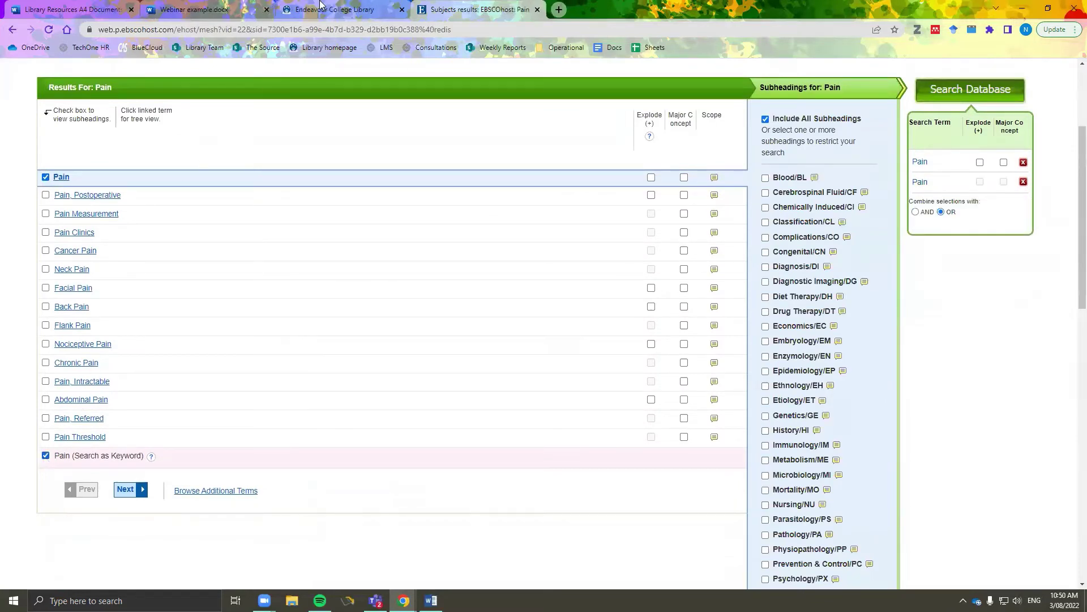
Check the O-S4 terms in the Webinar example document, and add the heading Musculoskeletal Pain from the tree view for Pain in EBSCOhost
click(190, 9)
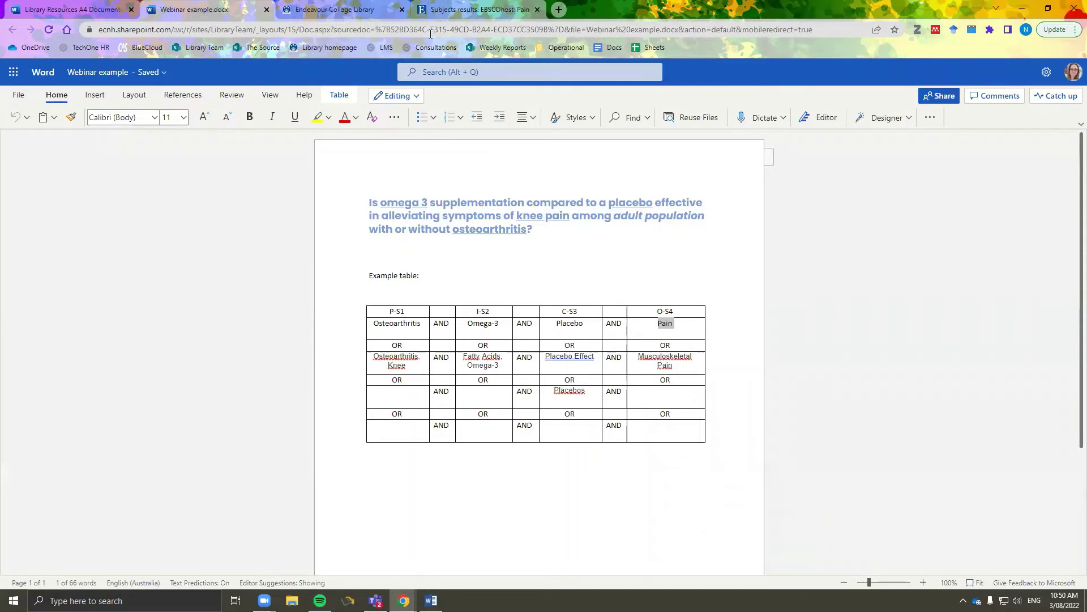
click(430, 13)
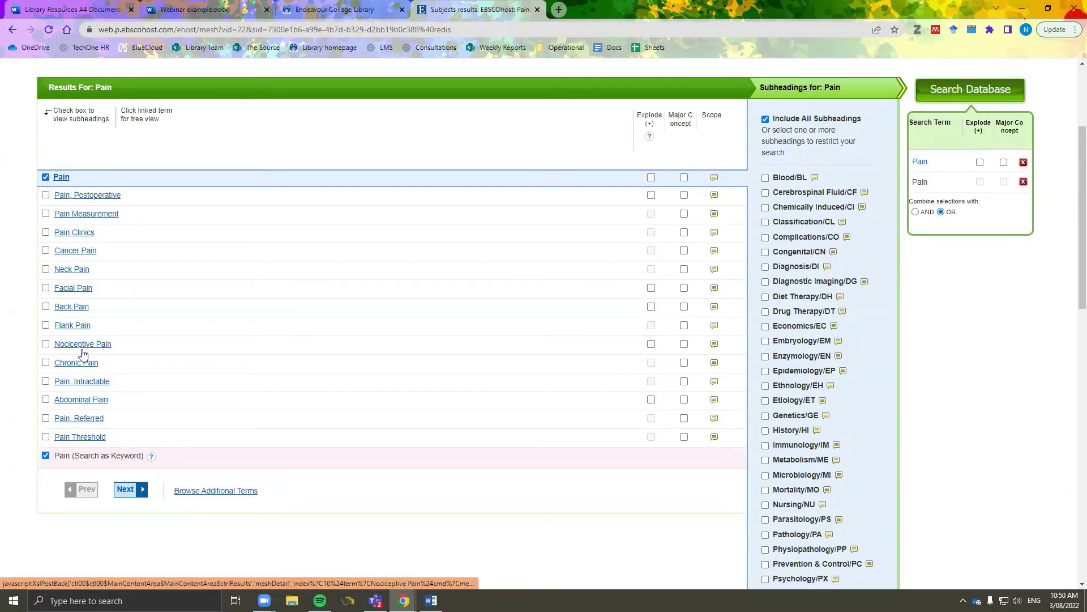
click(63, 176)
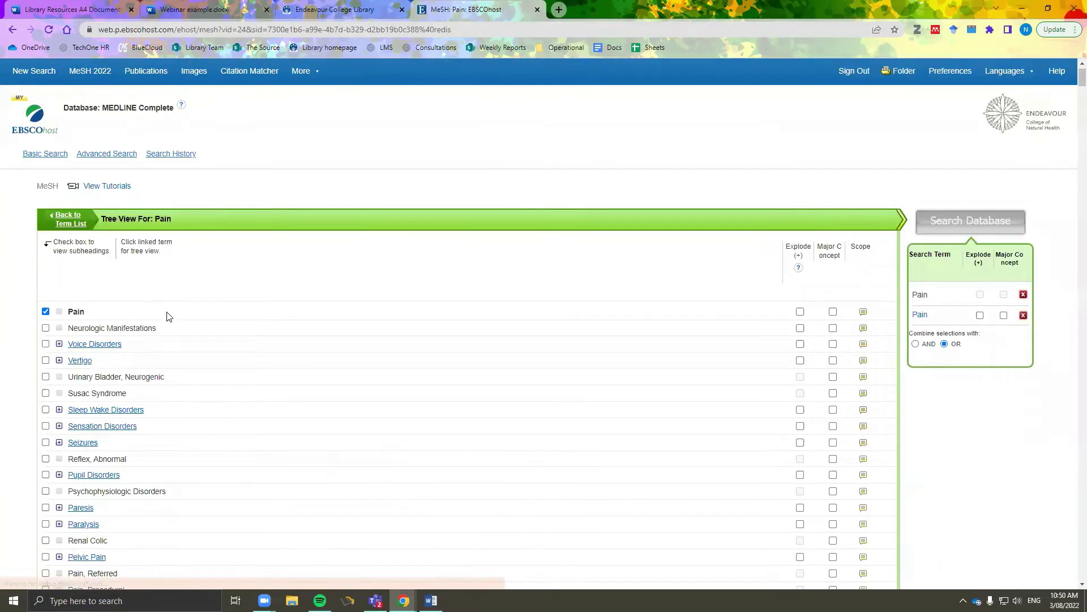
scroll(167, 316, down, 3)
scroll(166, 316, down, 1)
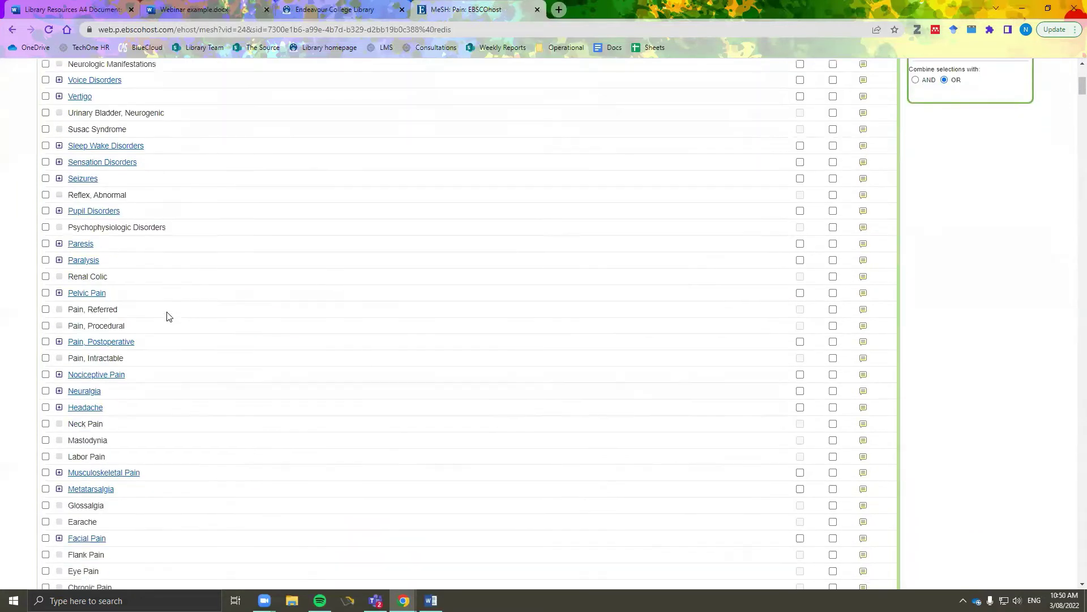
scroll(101, 351, down, 1)
click(45, 416)
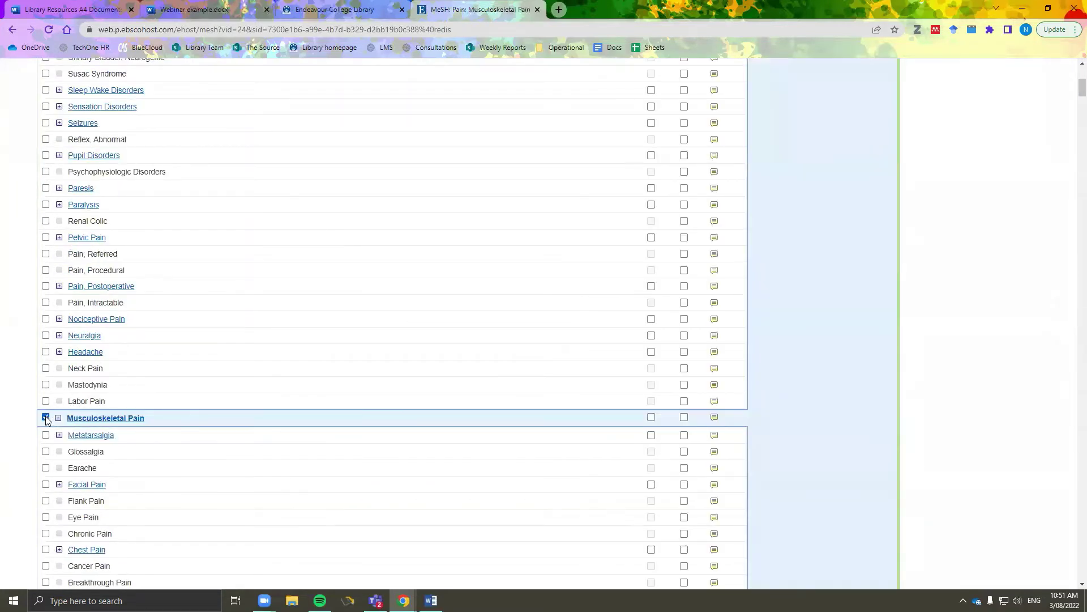
Search the database for the headings Pain and Musculoskeletal Pain plus the keyword Pain, combined with OR, and clear the search terms
scroll(626, 395, up, 1)
scroll(625, 396, up, 2)
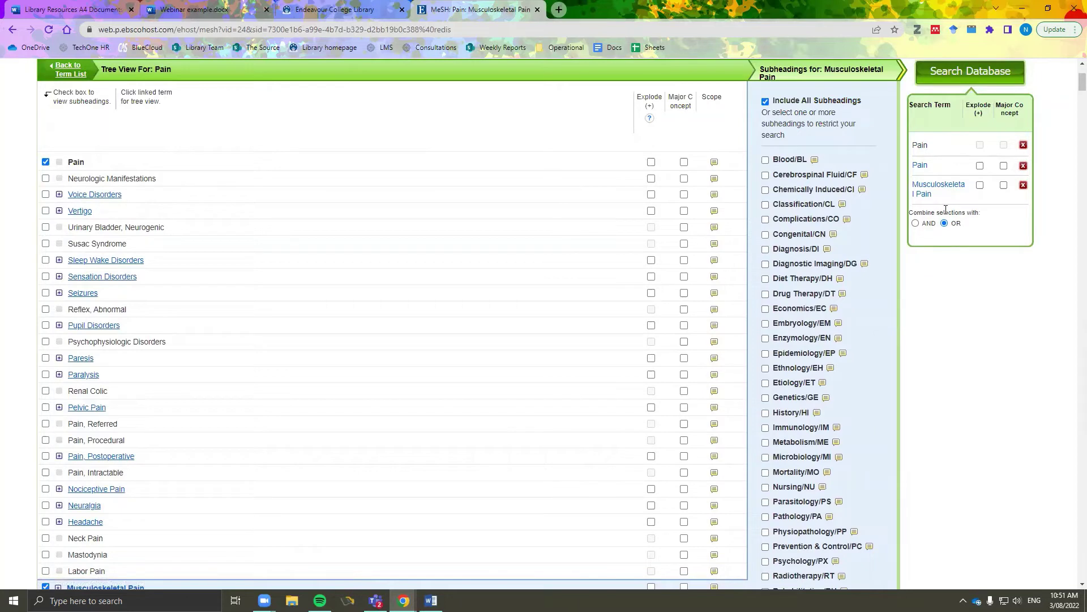
click(943, 73)
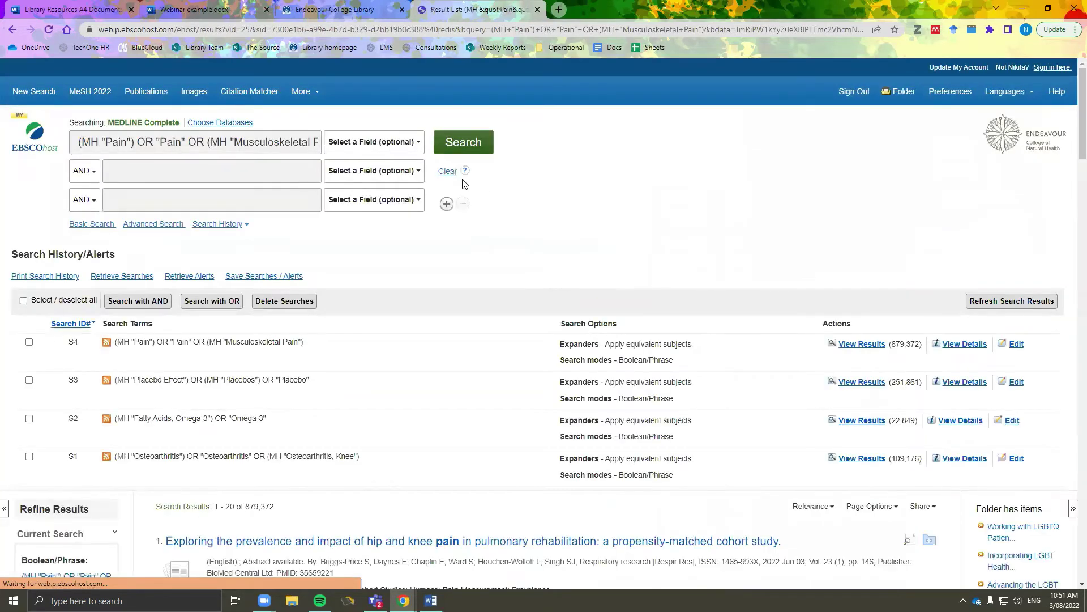
click(447, 173)
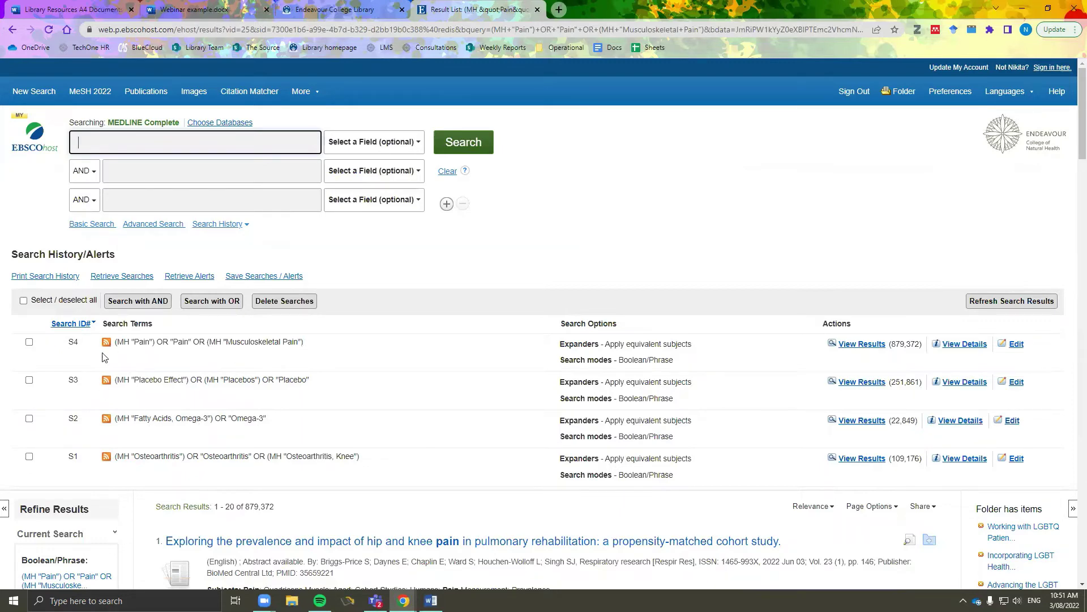
Compare the columns P-S1 to O-S4 of the table in the Webinar example document with searches S1 to S4 in the EBSCOhost search history
click(184, 11)
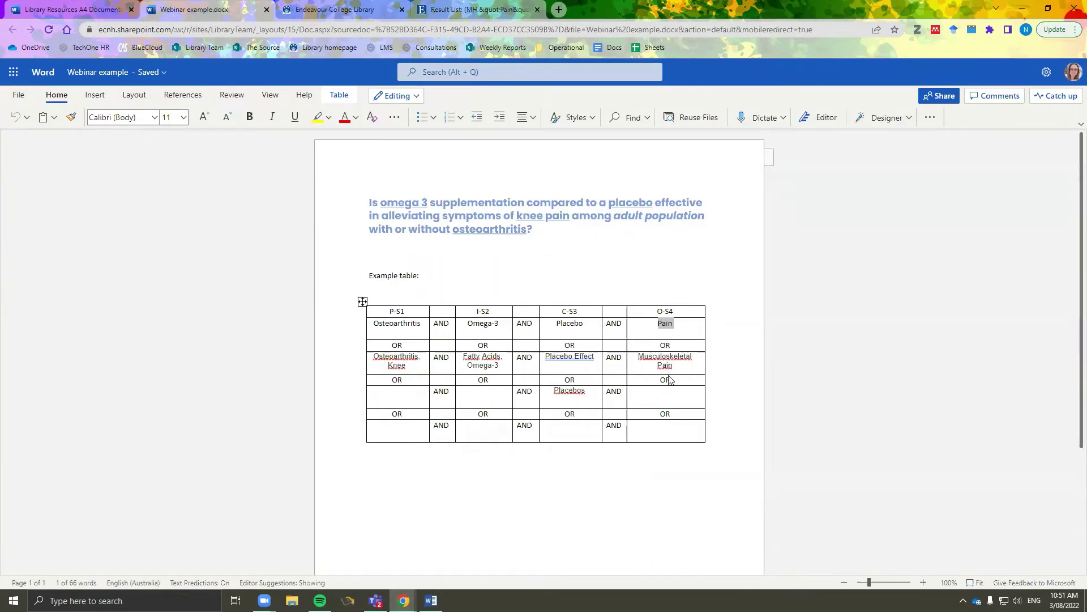
click(731, 334)
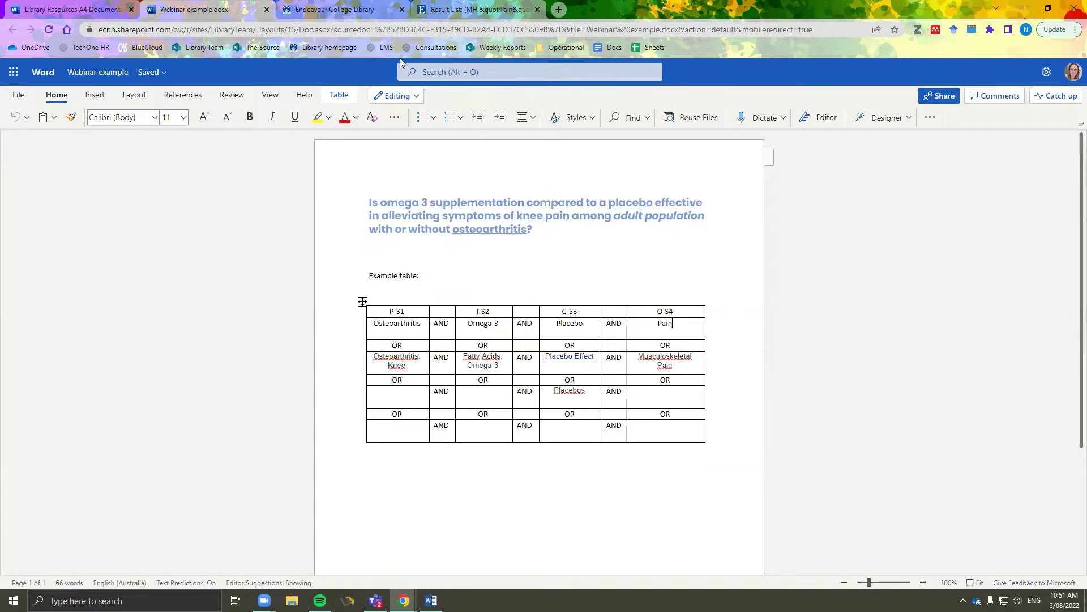
key(ctrl+Tab)
key(ctrl+Tab)
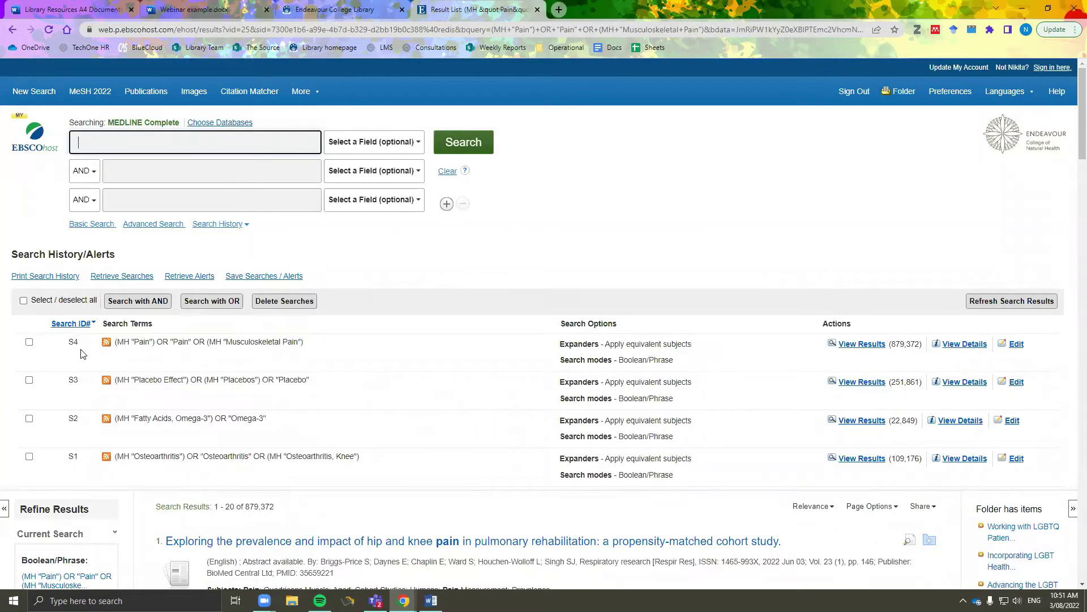
key(ctrl+shift+Tab)
key(ctrl+shift+Tab)
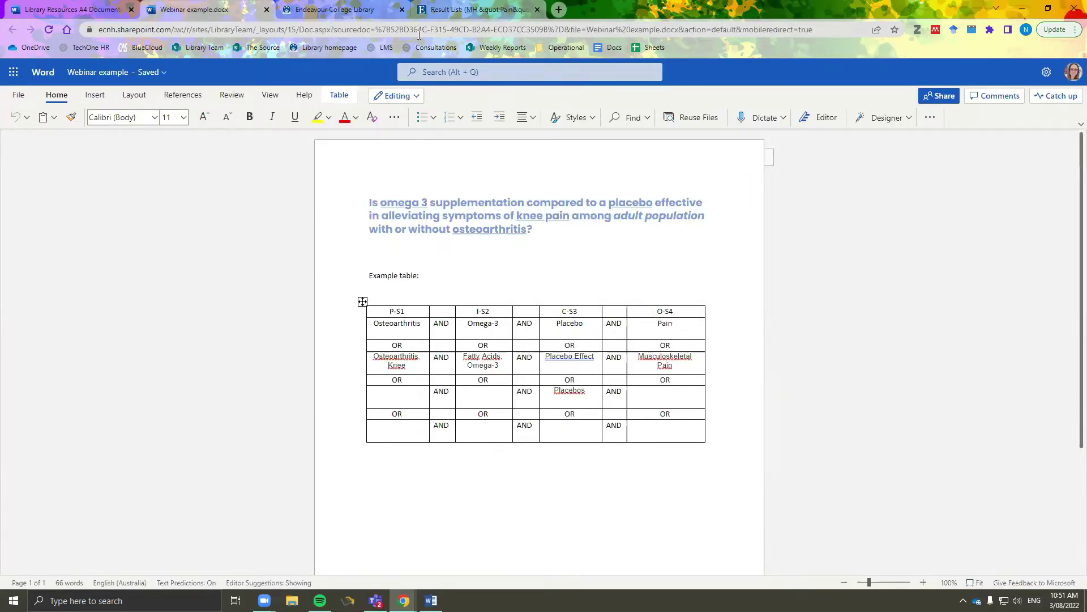
key(ctrl+Tab)
key(ctrl+Tab)
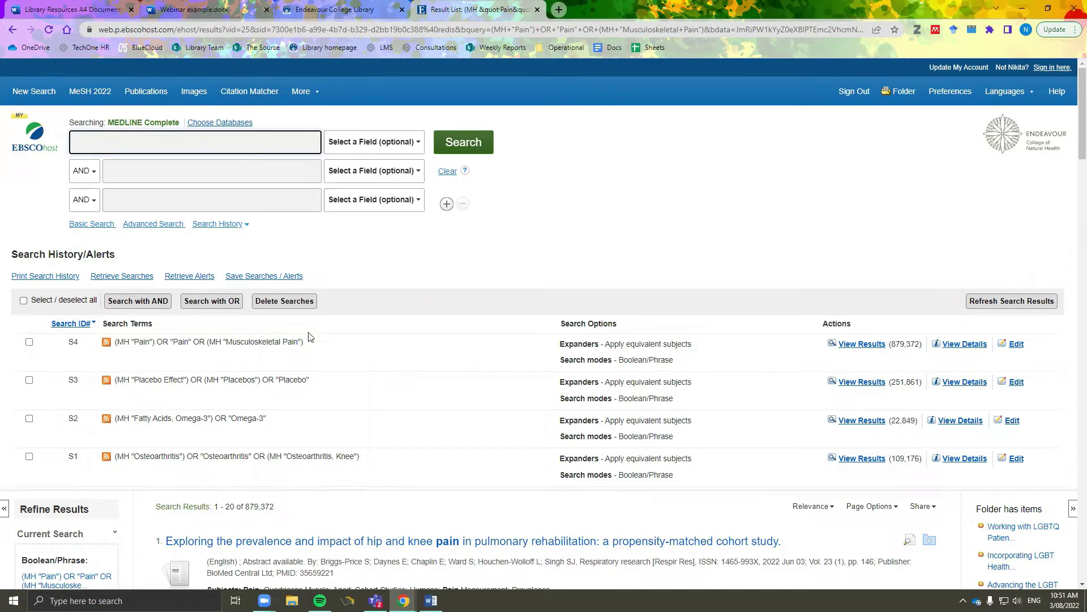
Combine all four searches S1 to S4 from the search history with AND, and clear the search terms
click(23, 301)
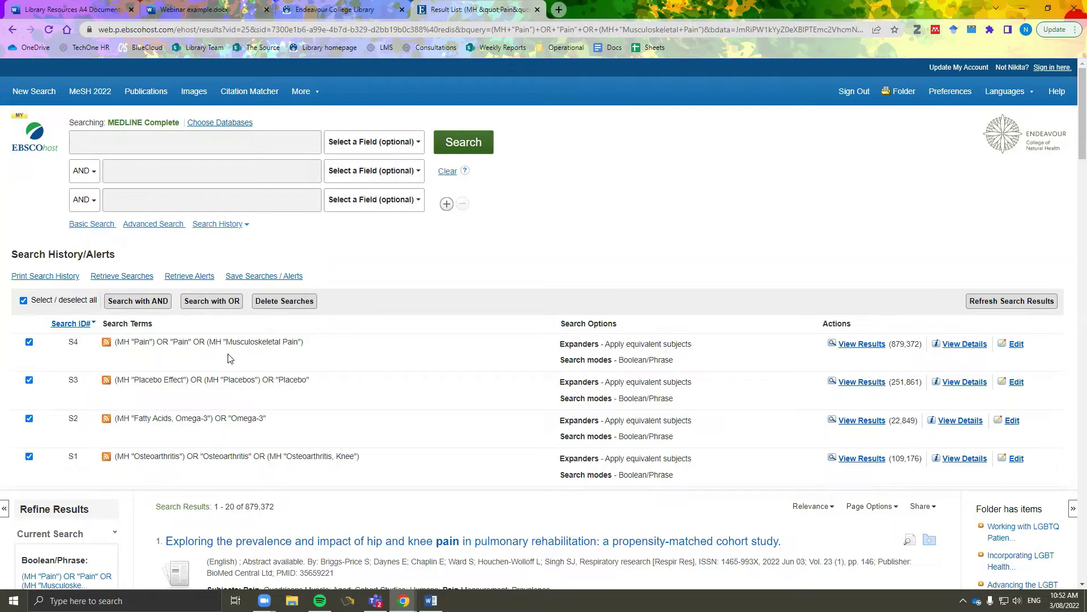
click(120, 305)
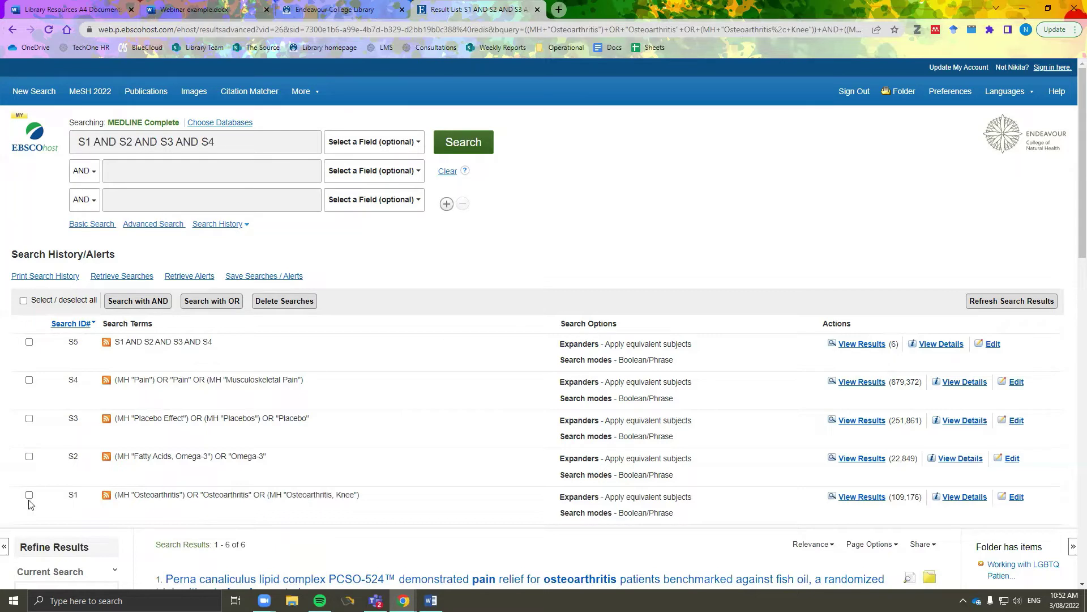
click(448, 172)
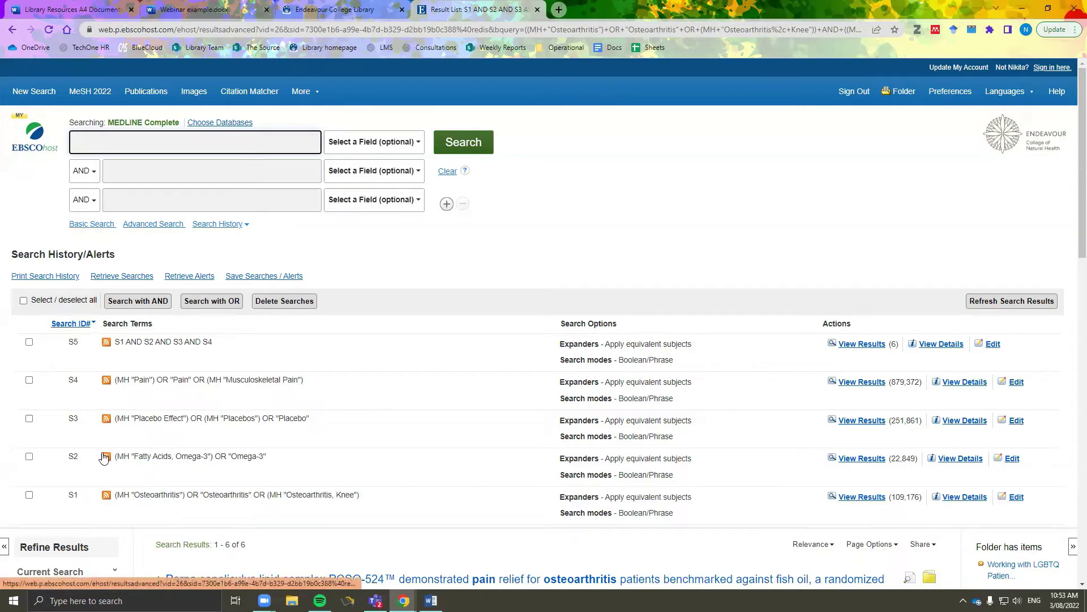
Combine searches S1, S2 and S4 with AND, leaving out the placebo search, and clear the search terms
click(29, 495)
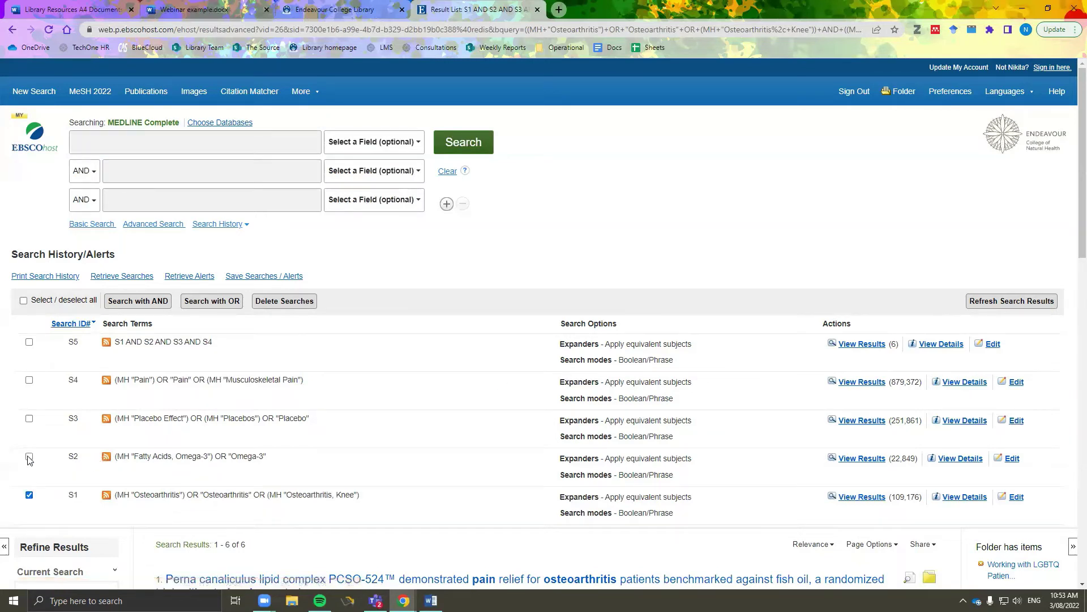
click(29, 457)
click(29, 381)
click(134, 301)
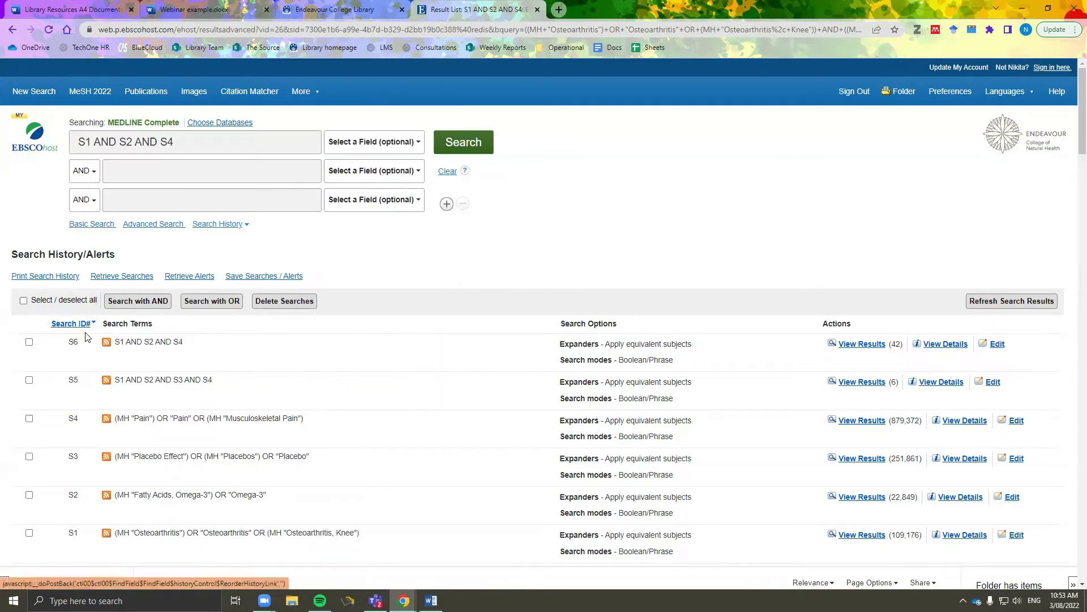
click(444, 173)
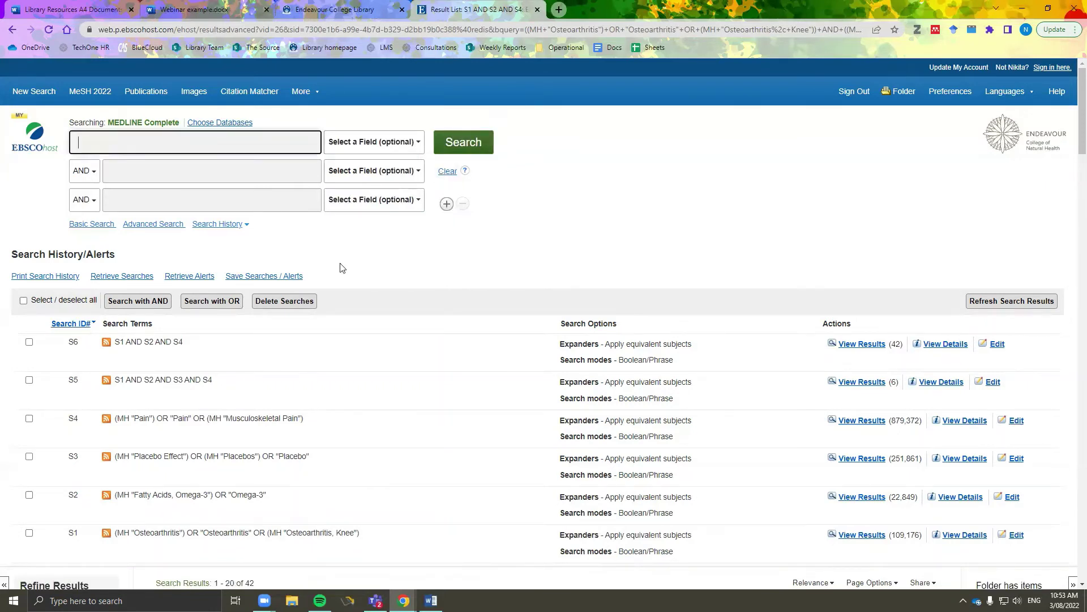
Combine searches S1, S2 and S3 from the search history with AND
click(29, 533)
click(29, 495)
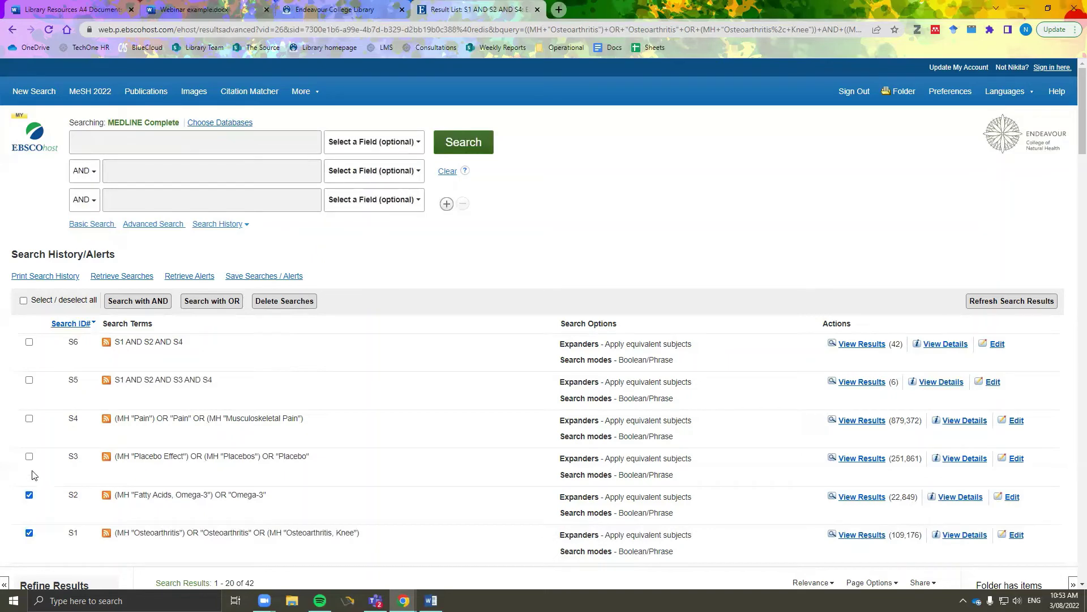
click(29, 456)
click(129, 301)
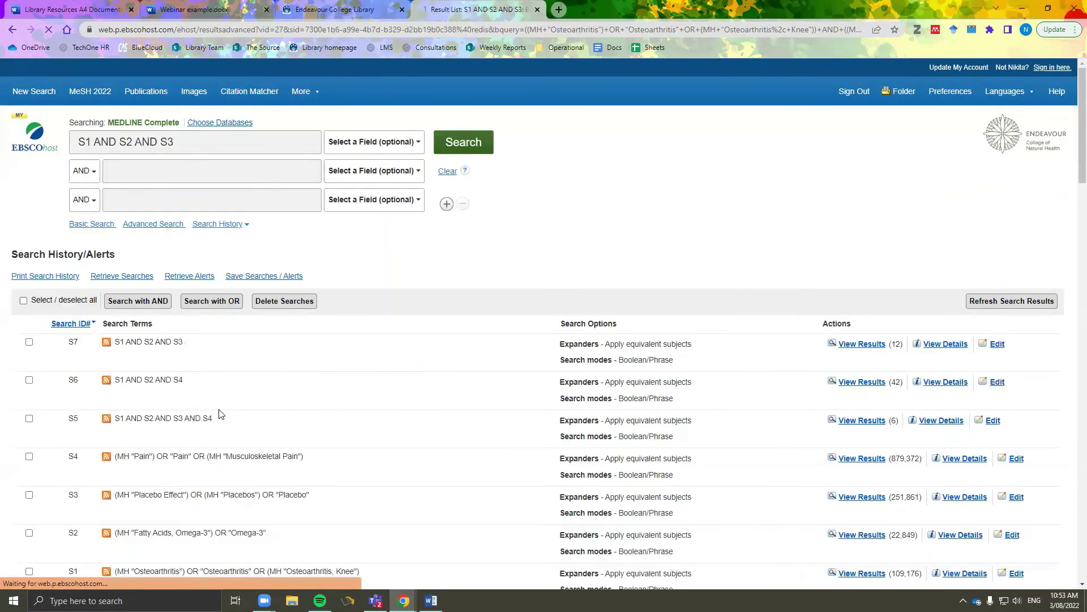
Show the results of the combined search S1 AND S2 AND S4 and look through the articles and limiters
click(862, 383)
scroll(586, 486, down, 2)
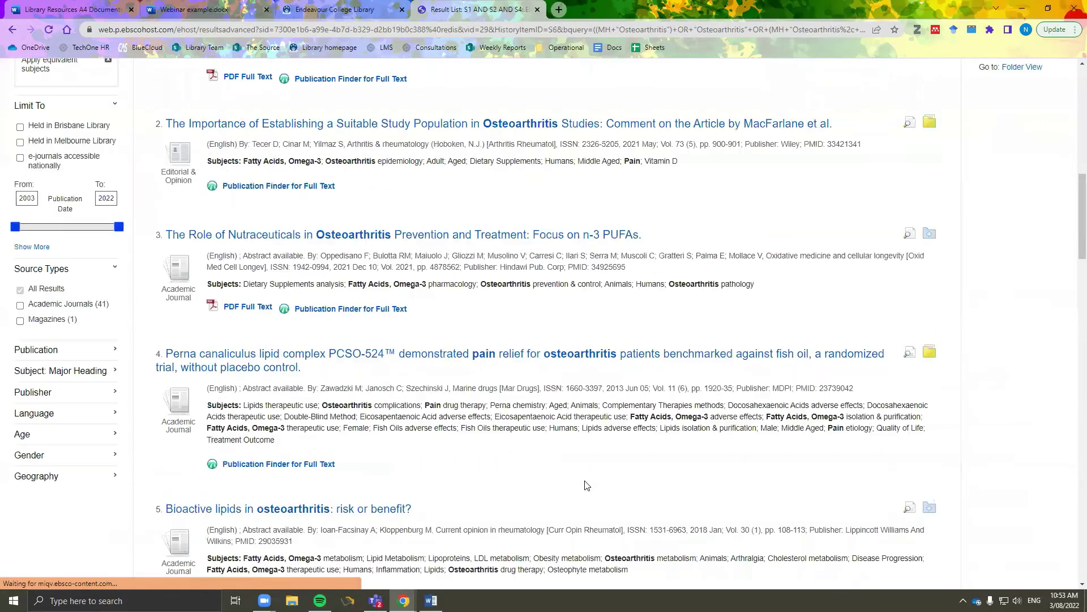
scroll(50, 124, up, 3)
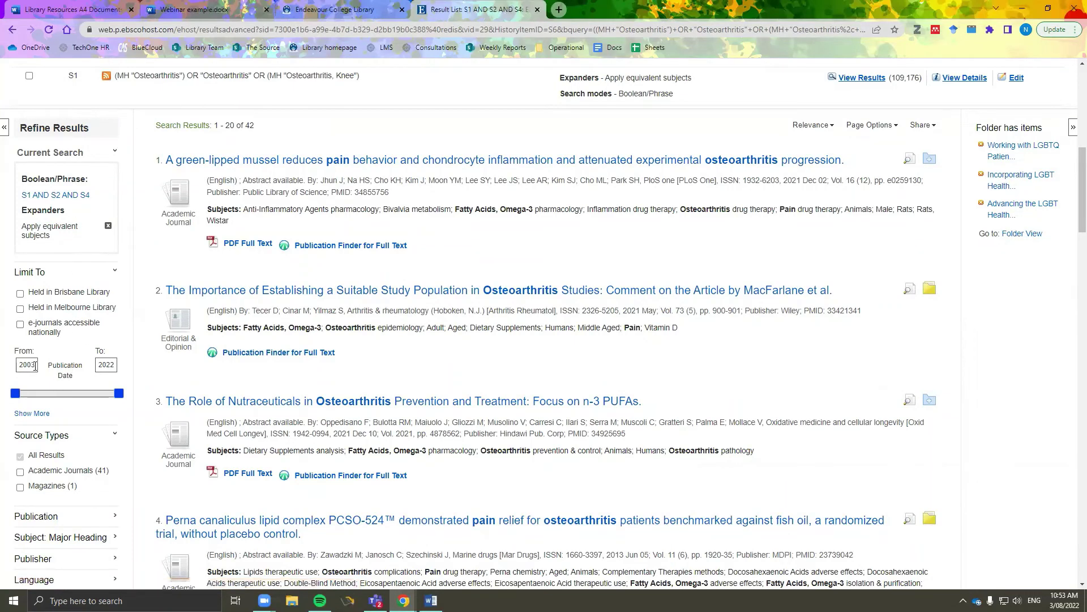
Limit the S1 AND S2 AND S4 search to articles published from 2012 and show the results of the limited search
drag(35, 366, 18, 366)
text(2012)
key(Return)
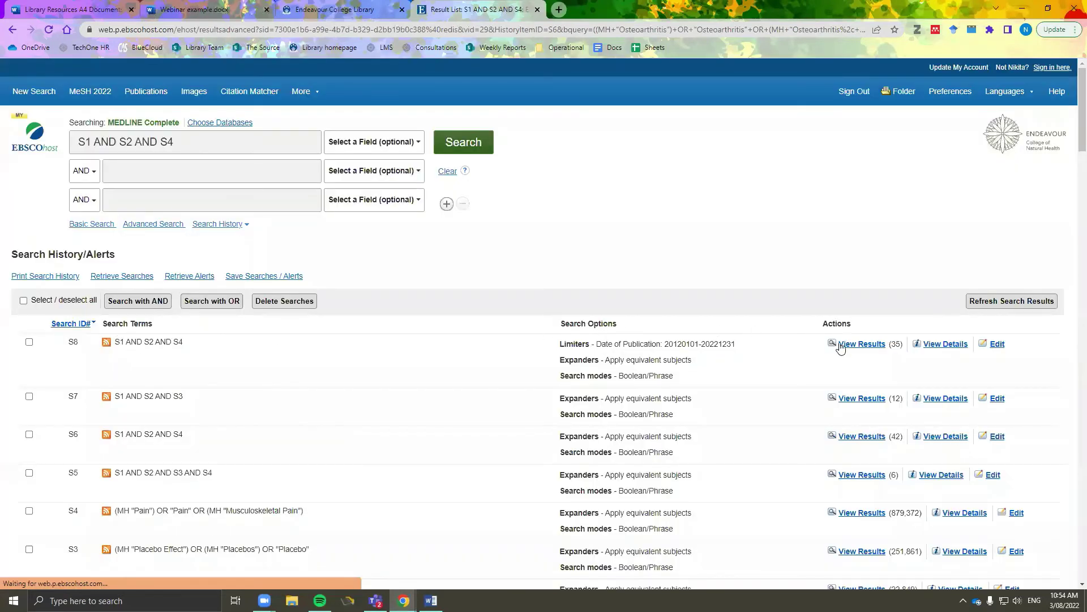
click(858, 345)
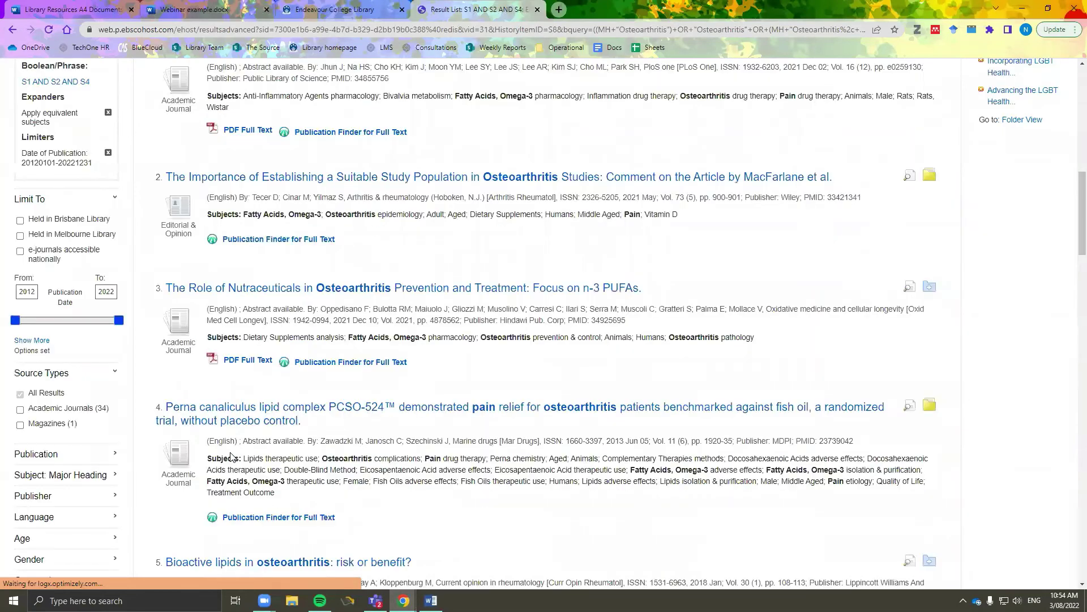
Examine the language, age and gender options available for refining the date-limited results
scroll(91, 419, down, 1)
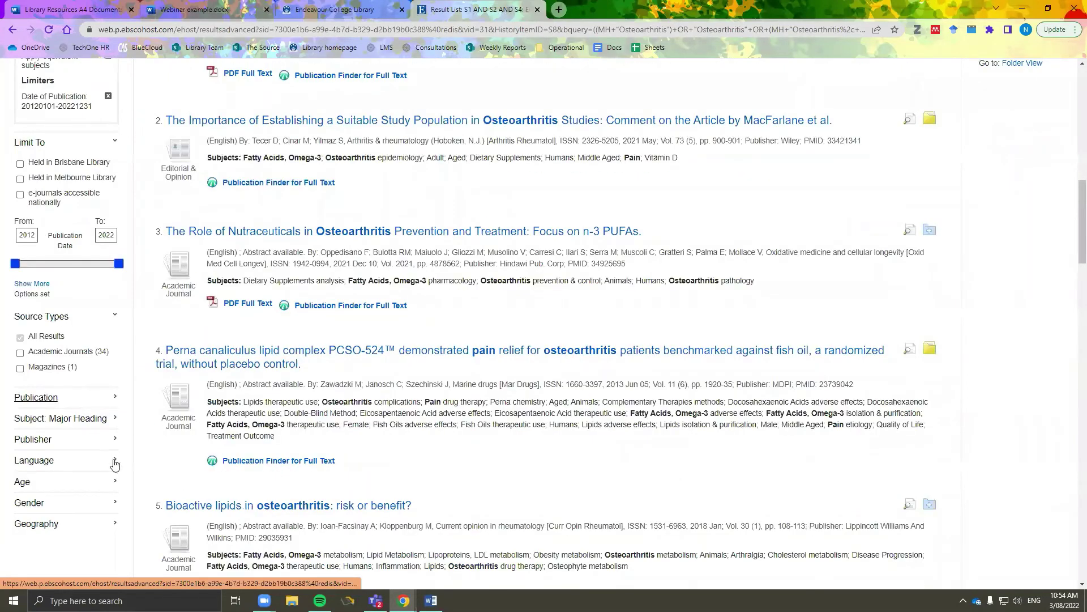
click(115, 463)
scroll(110, 445, down, 2)
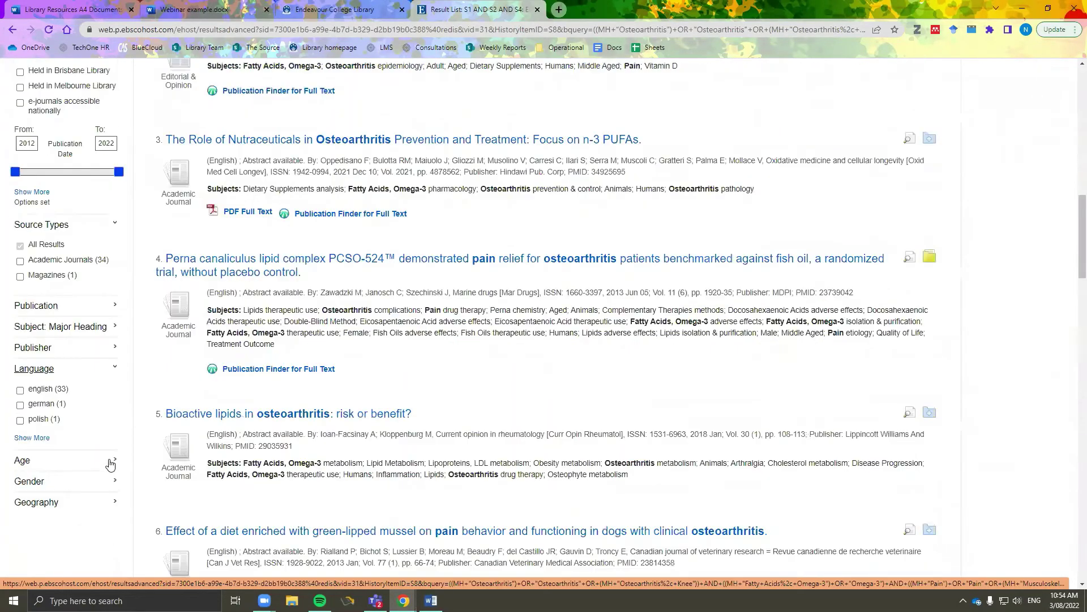
click(110, 443)
scroll(102, 479, down, 1)
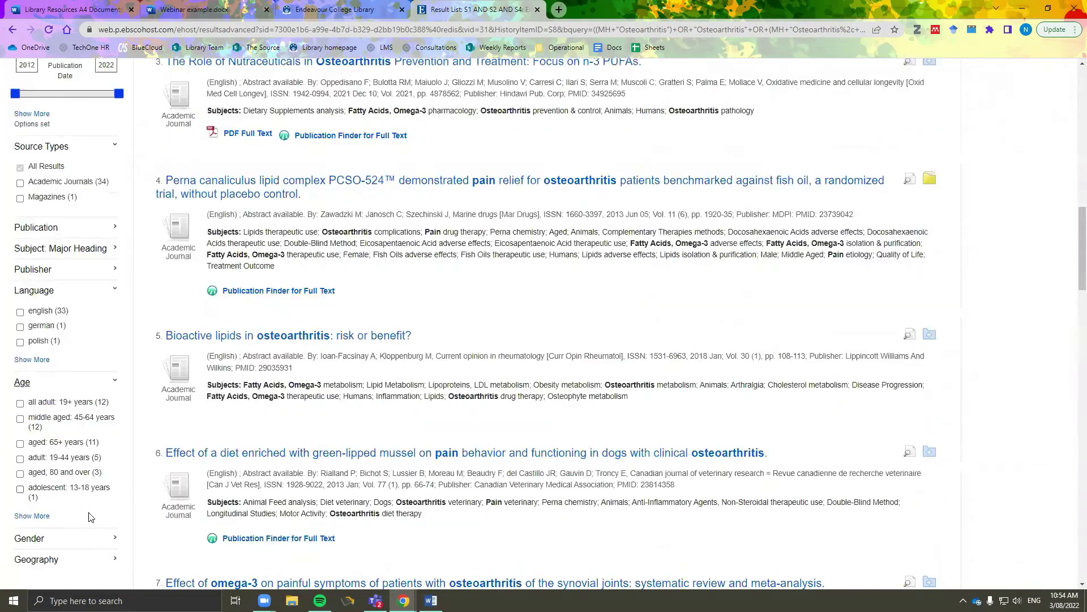
click(89, 538)
scroll(91, 515, down, 2)
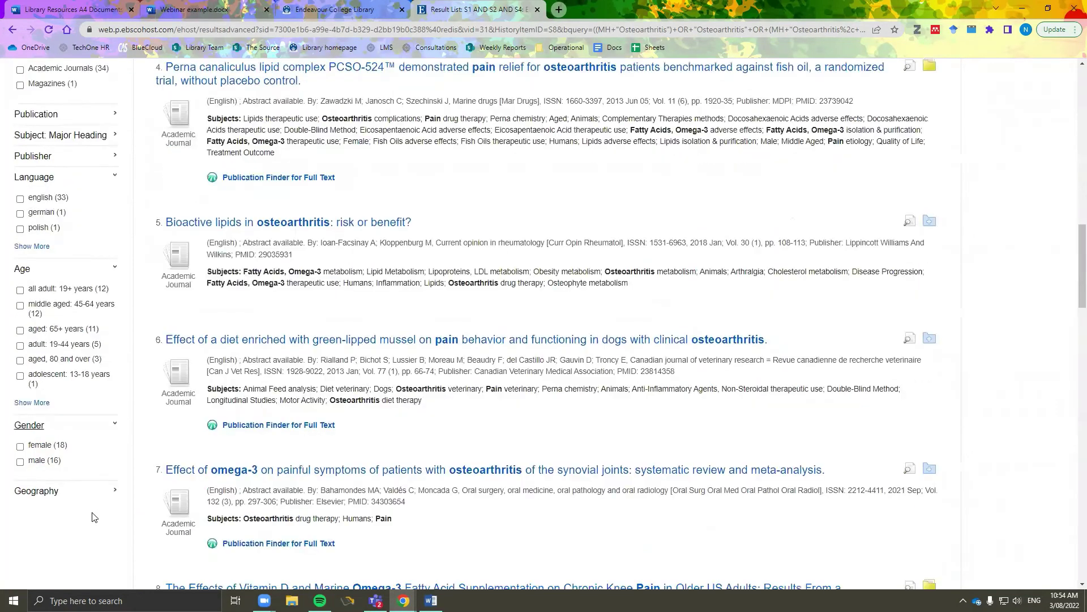
scroll(94, 516, up, 15)
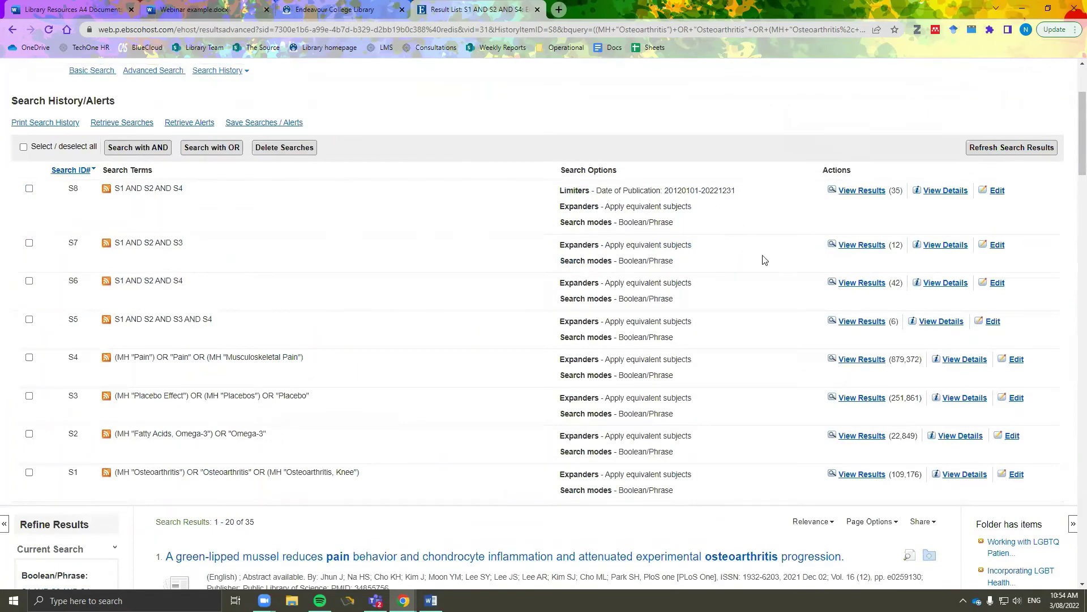
Show the results of search S1 AND S2 AND S3 AND S4 and add the first two articles to the Search Strategy folder
click(844, 327)
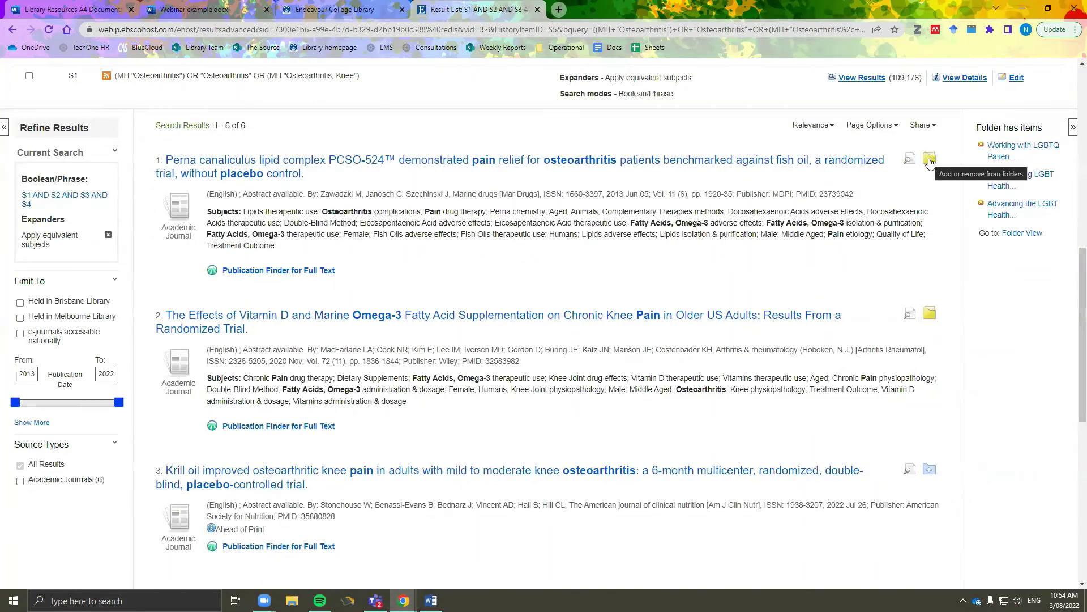
click(929, 162)
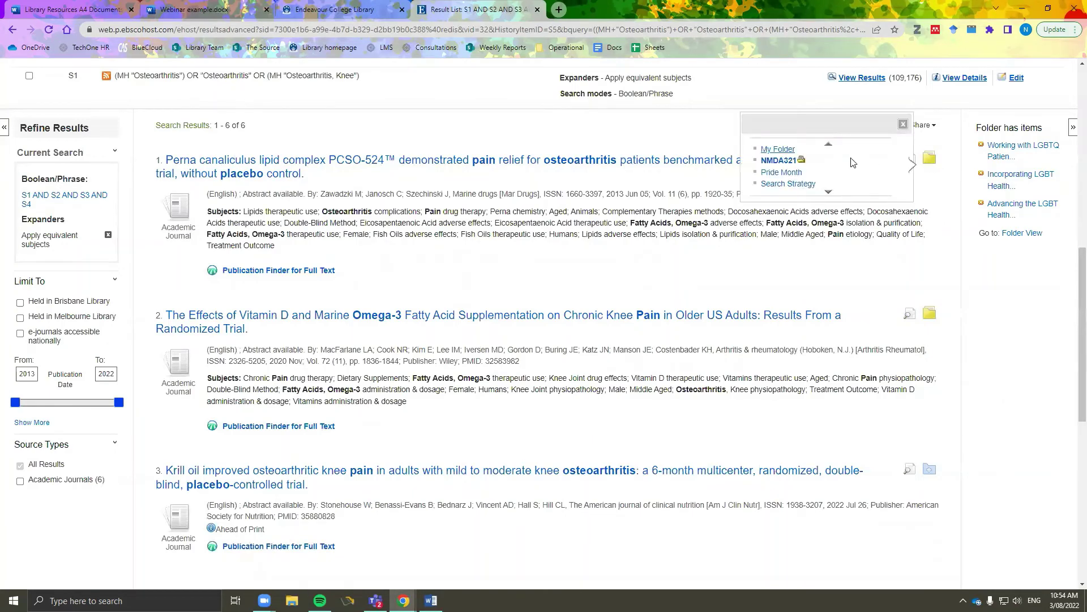
click(787, 184)
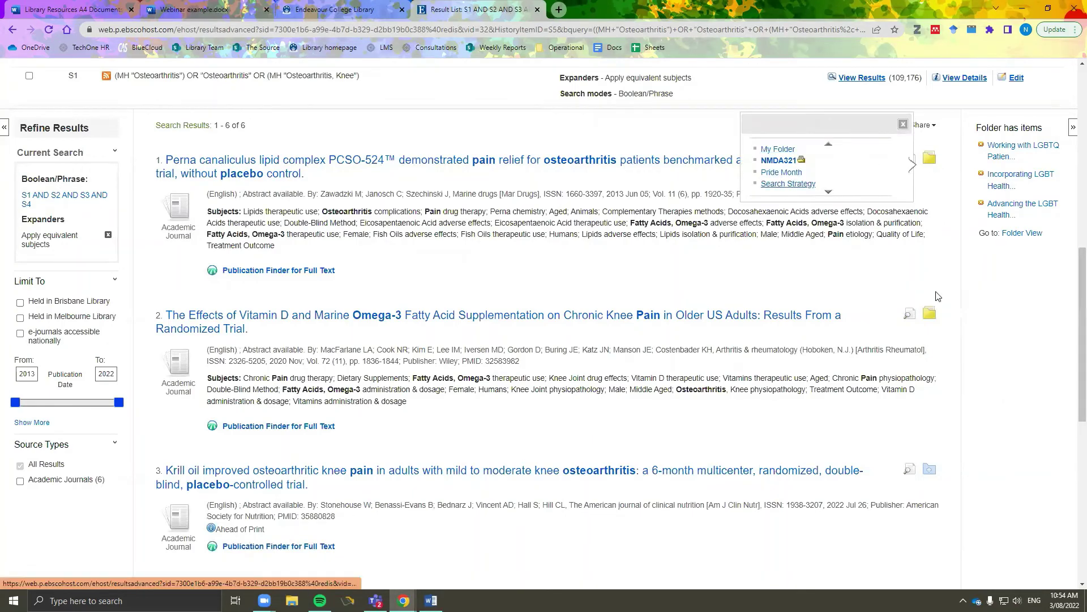
click(931, 315)
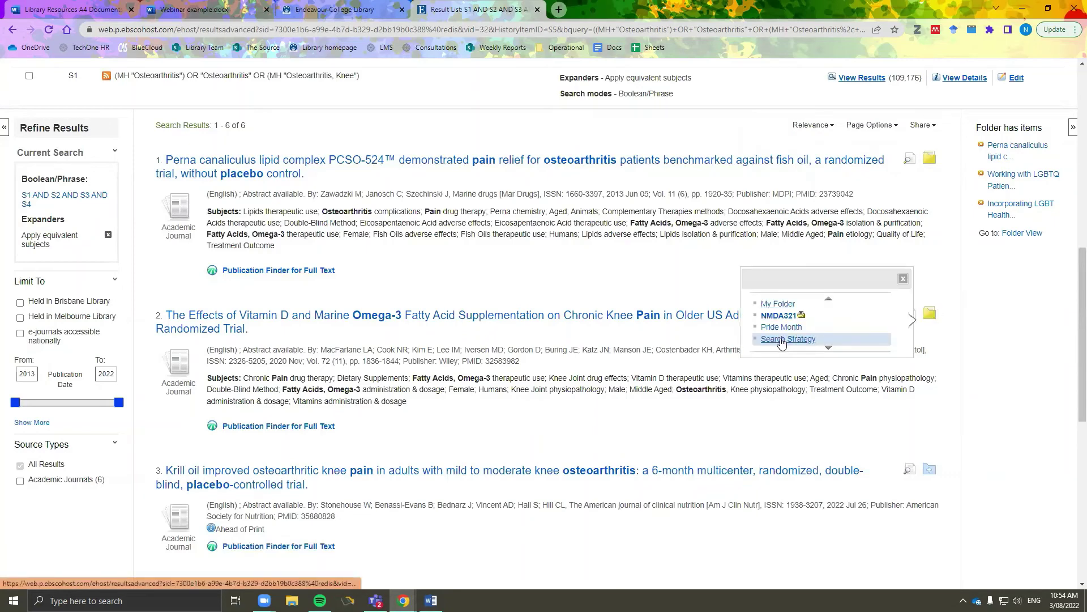
click(787, 338)
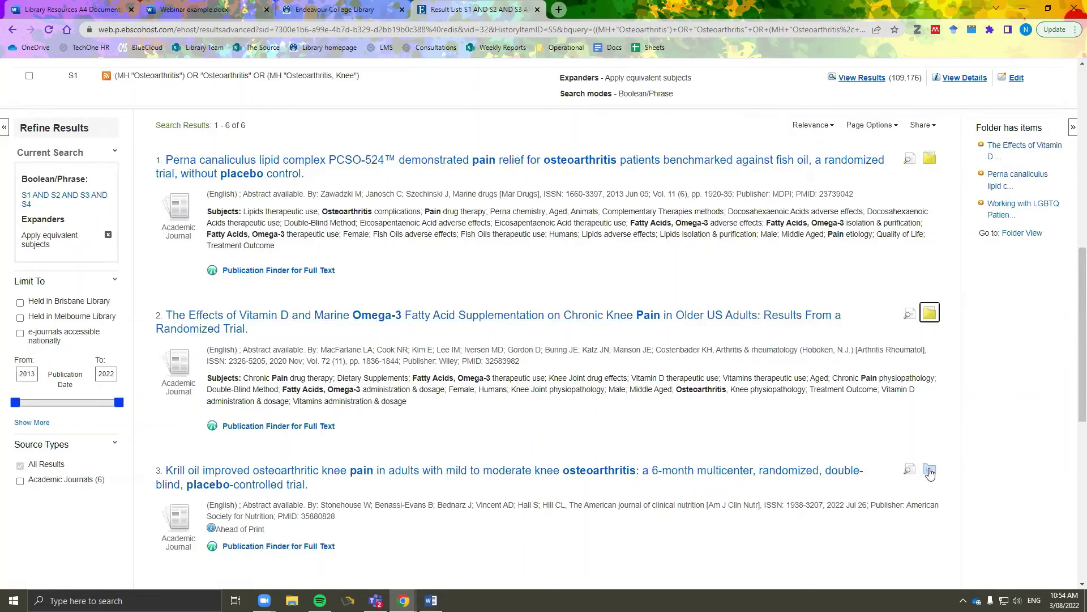
Add the third, fourth and fifth articles in the results to the Search Strategy folder
click(931, 471)
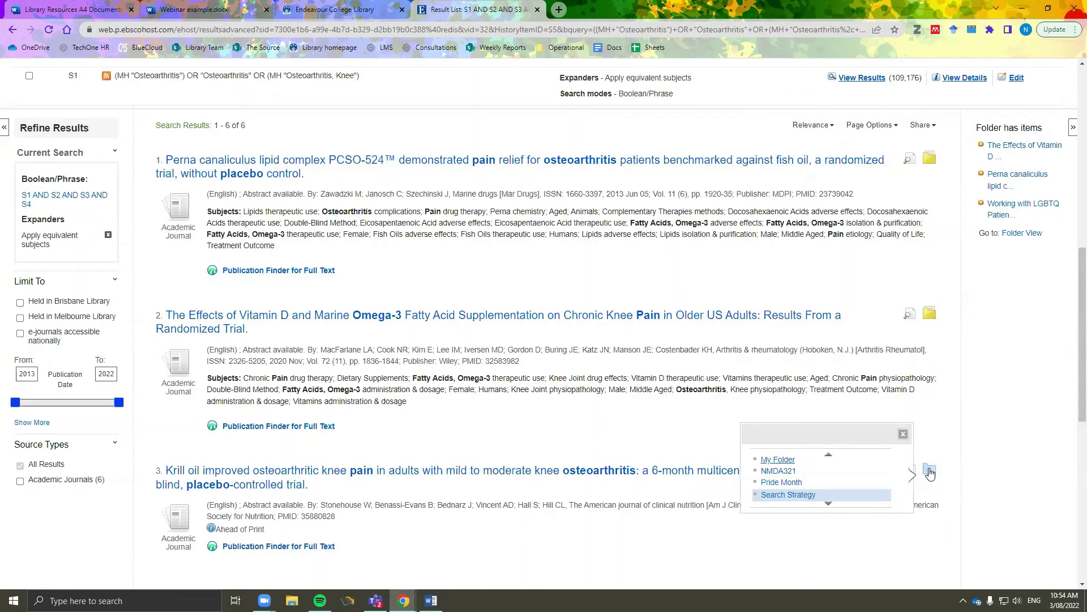
click(798, 495)
scroll(942, 492, down, 2)
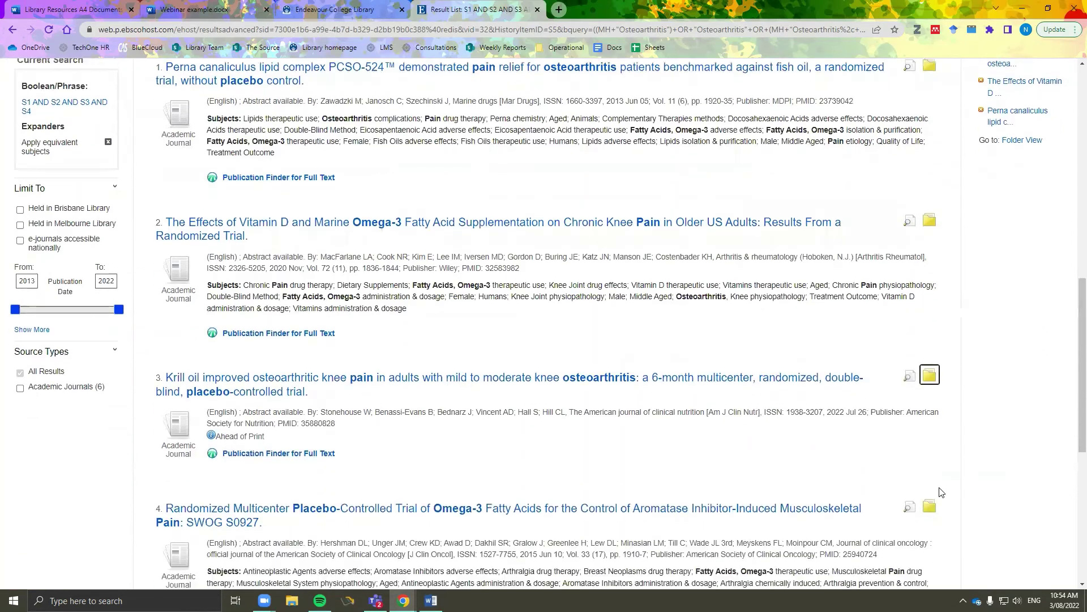
scroll(934, 432, down, 1)
click(931, 429)
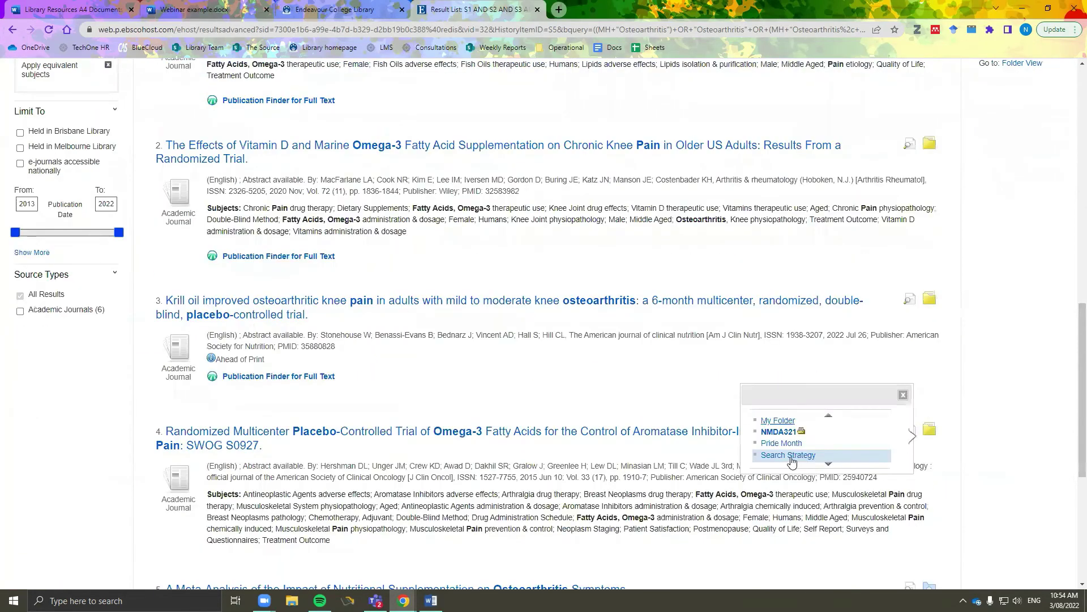
scroll(952, 485, down, 1)
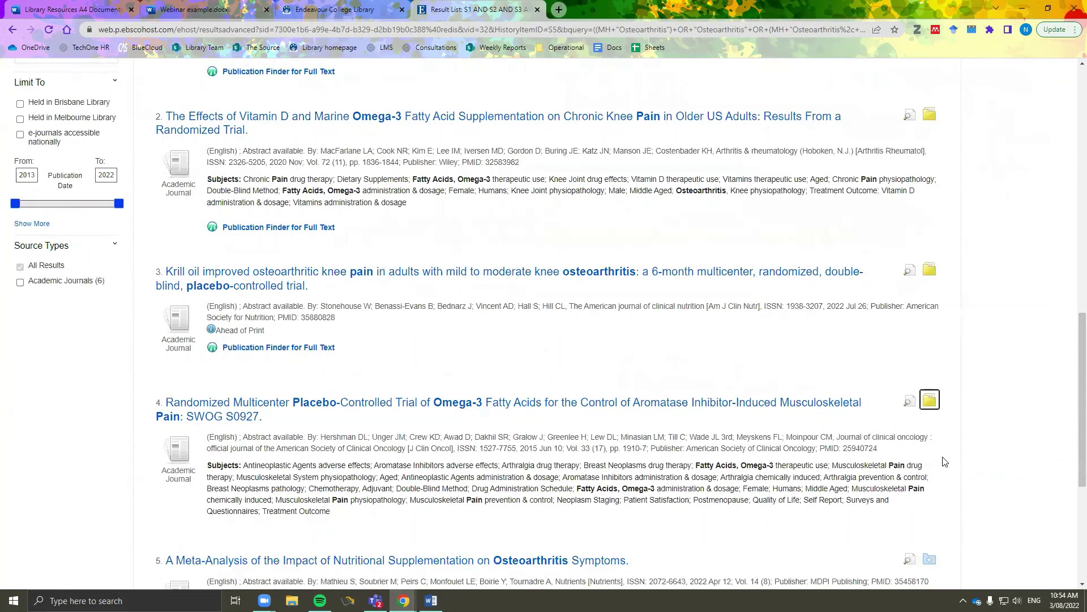
scroll(926, 413, down, 2)
click(929, 416)
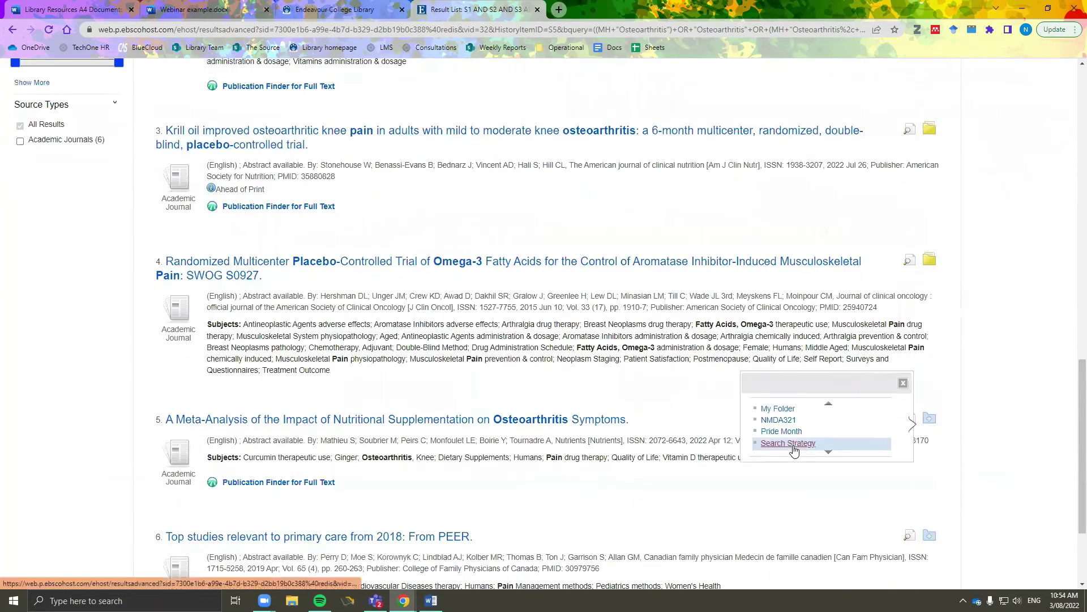
Add all results on the page (1-6) to the Search Strategy folder at once
scroll(951, 505, up, 4)
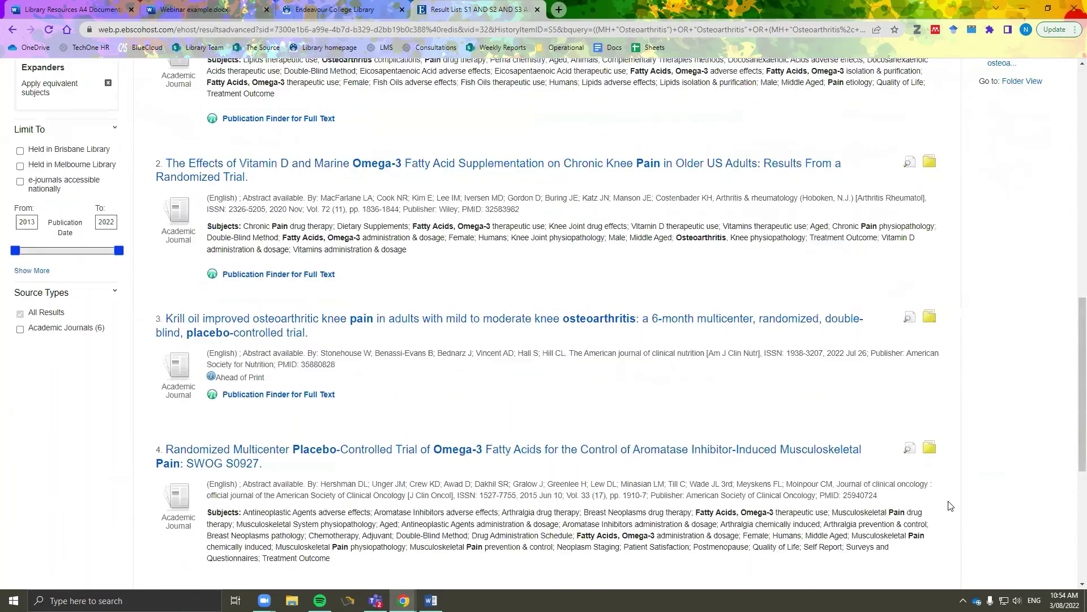
scroll(894, 358, up, 5)
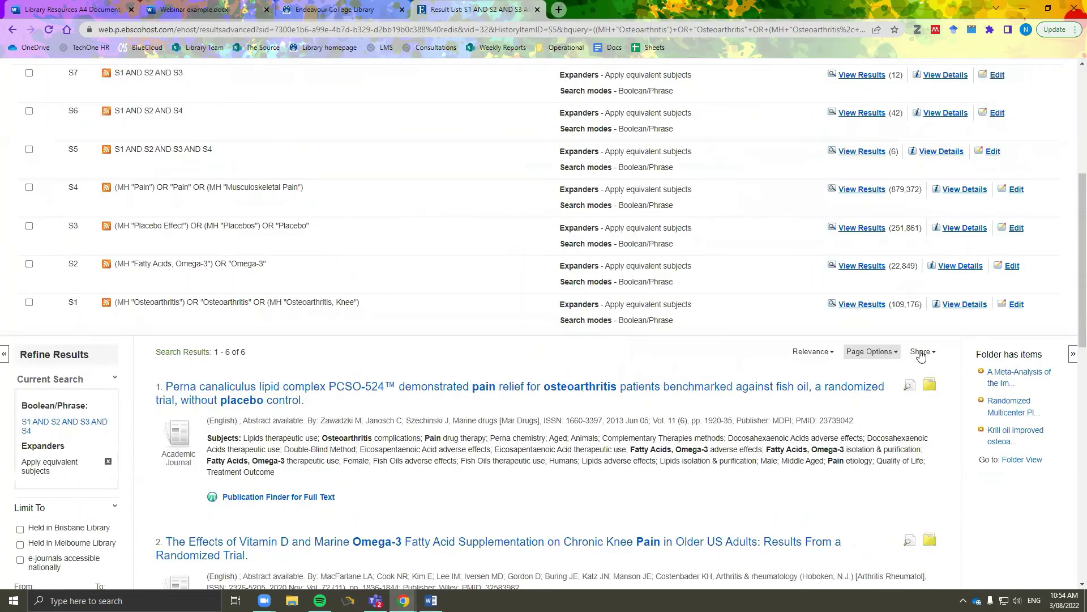
click(916, 354)
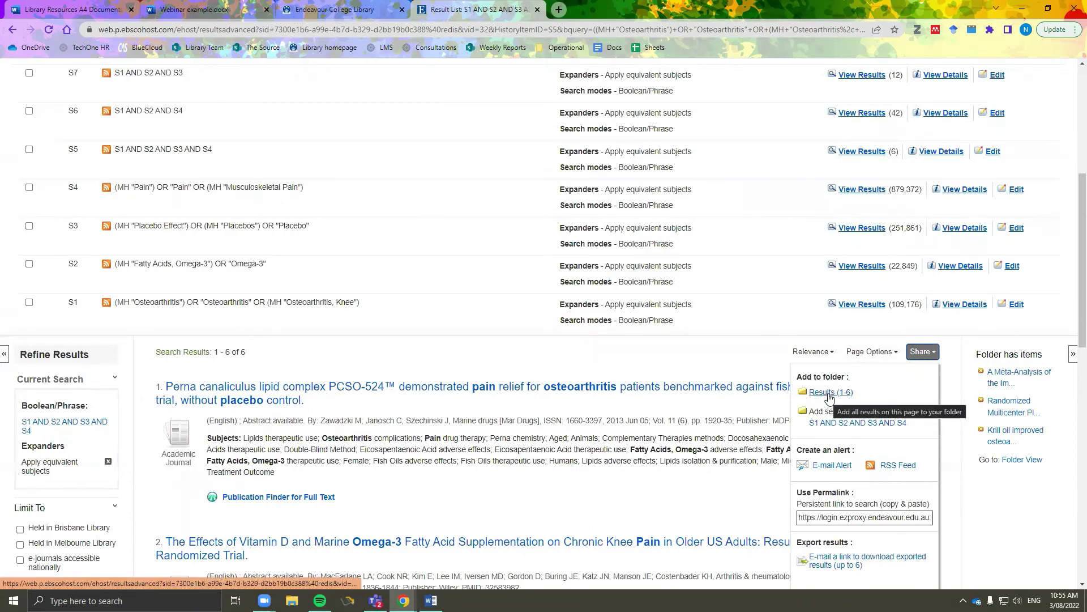
click(887, 422)
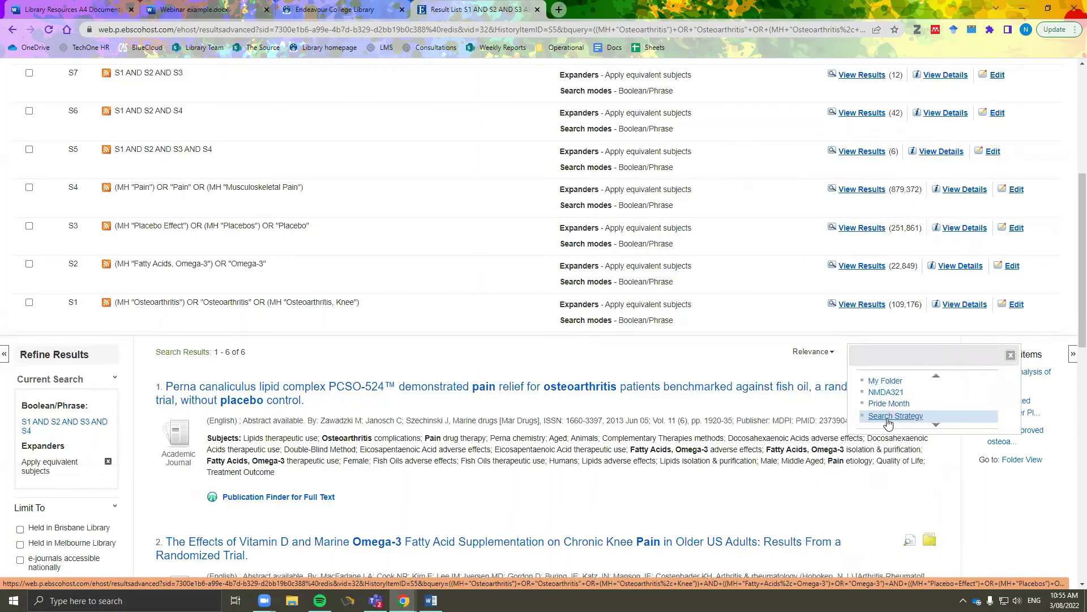
click(888, 418)
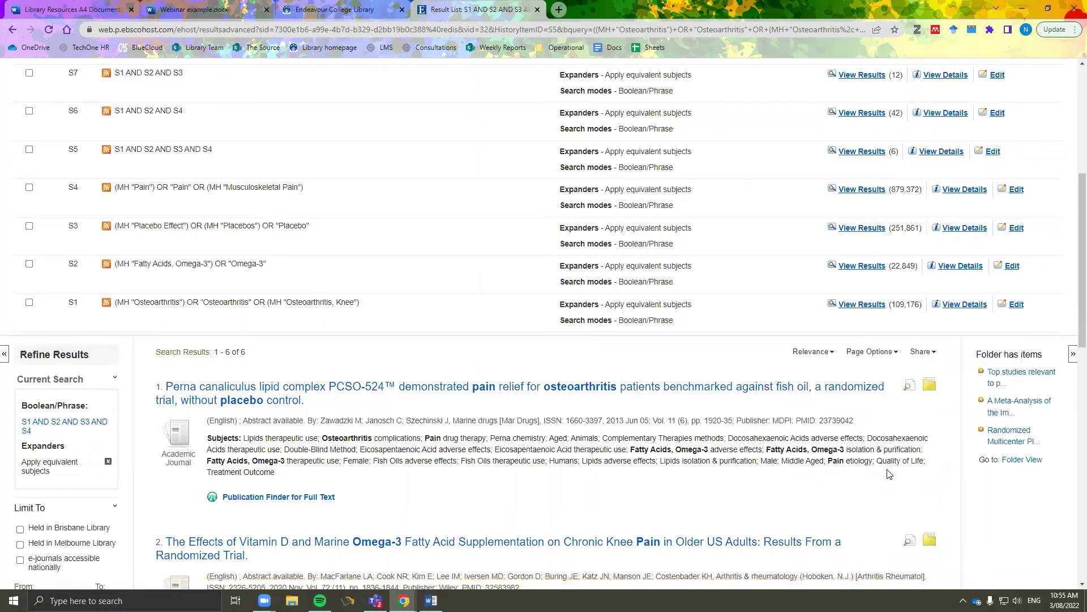
Open the personal folder area and display the articles saved in the Search Strategy custom folder
scroll(888, 473, up, 2)
scroll(888, 473, up, 5)
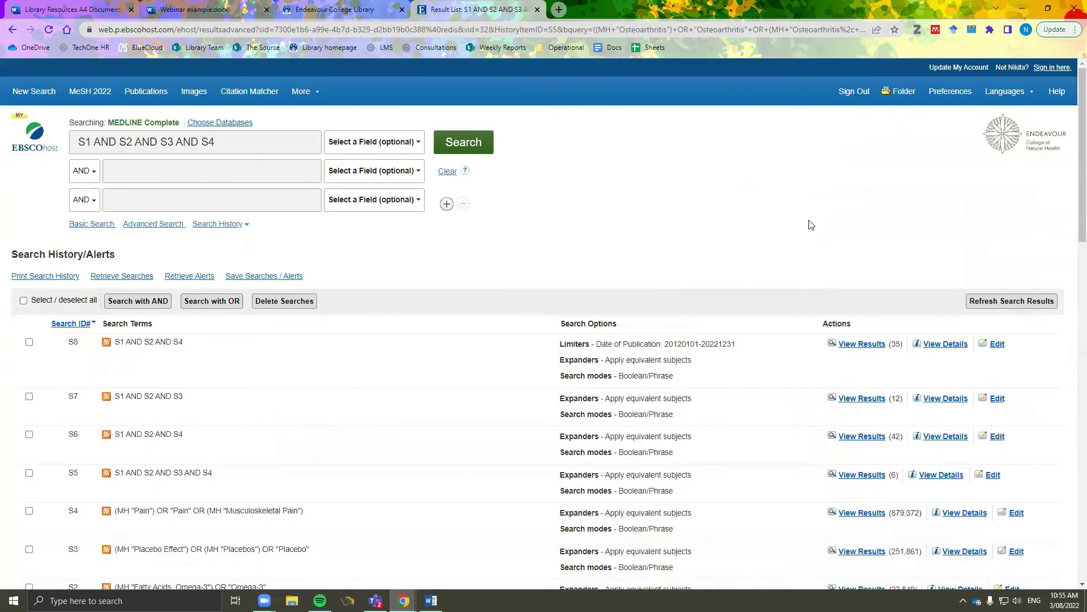
scroll(834, 197, down, 5)
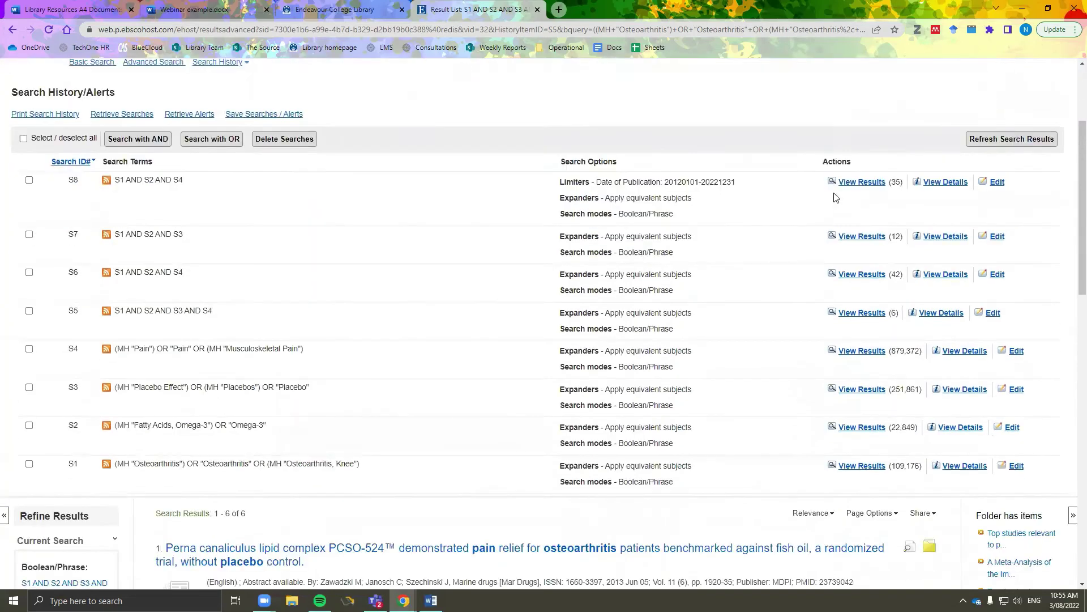
scroll(835, 198, down, 4)
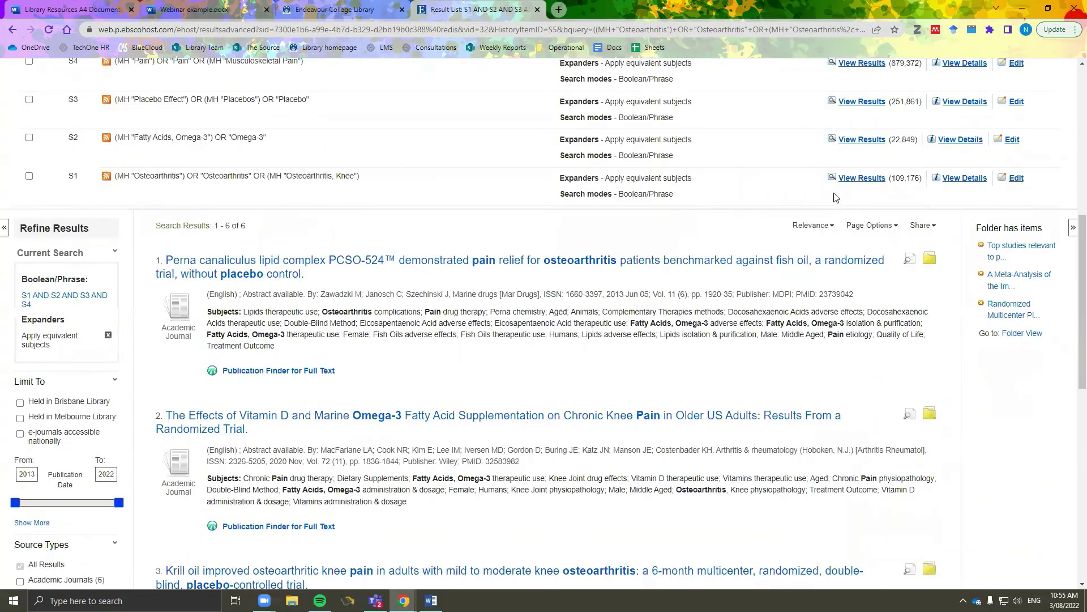
scroll(834, 197, up, 6)
scroll(834, 198, up, 2)
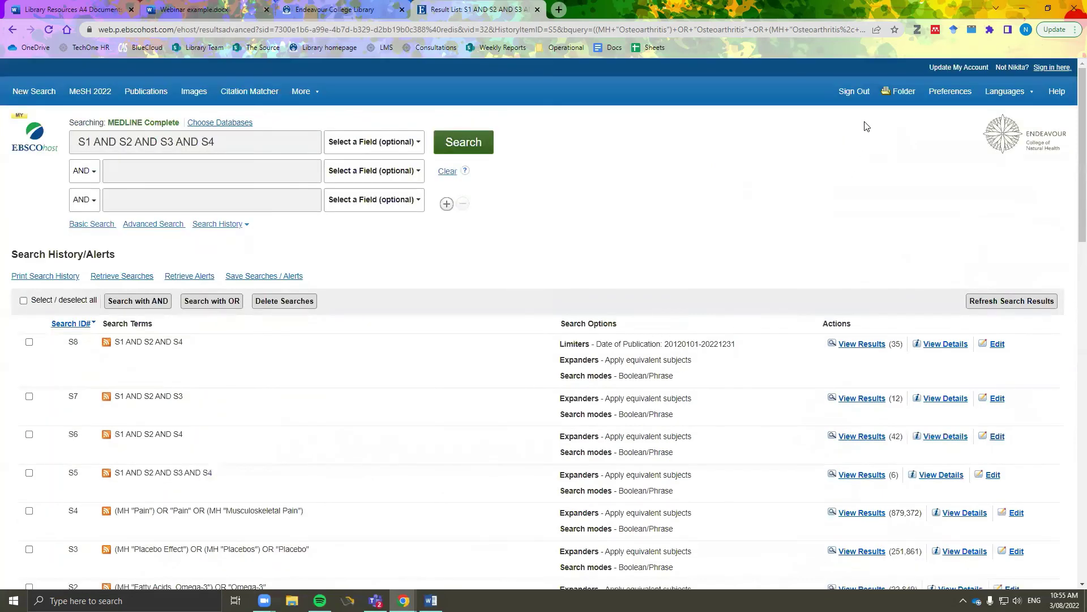
click(902, 93)
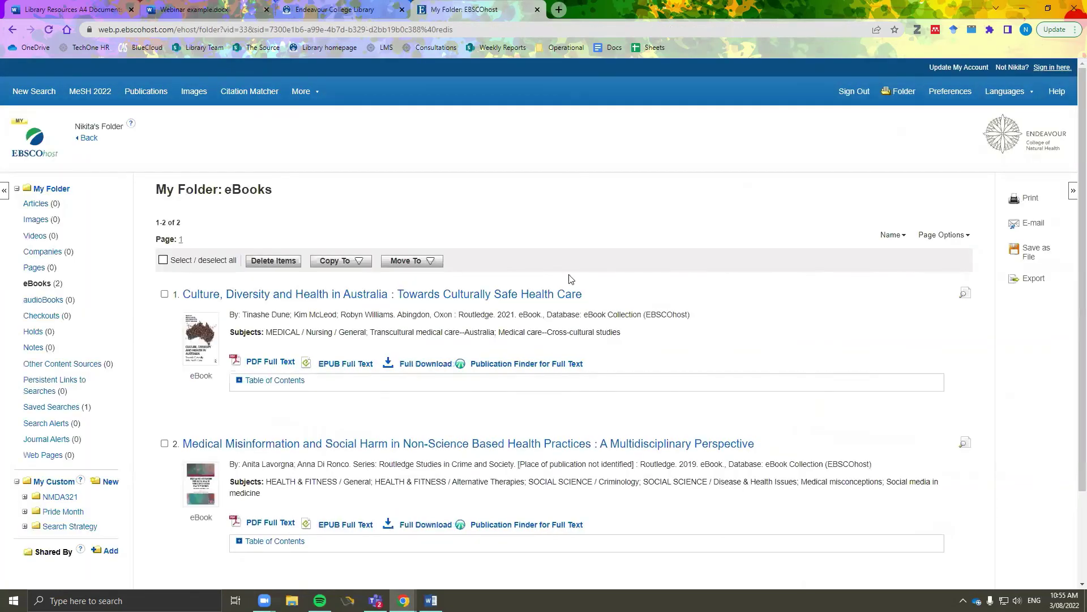
click(54, 527)
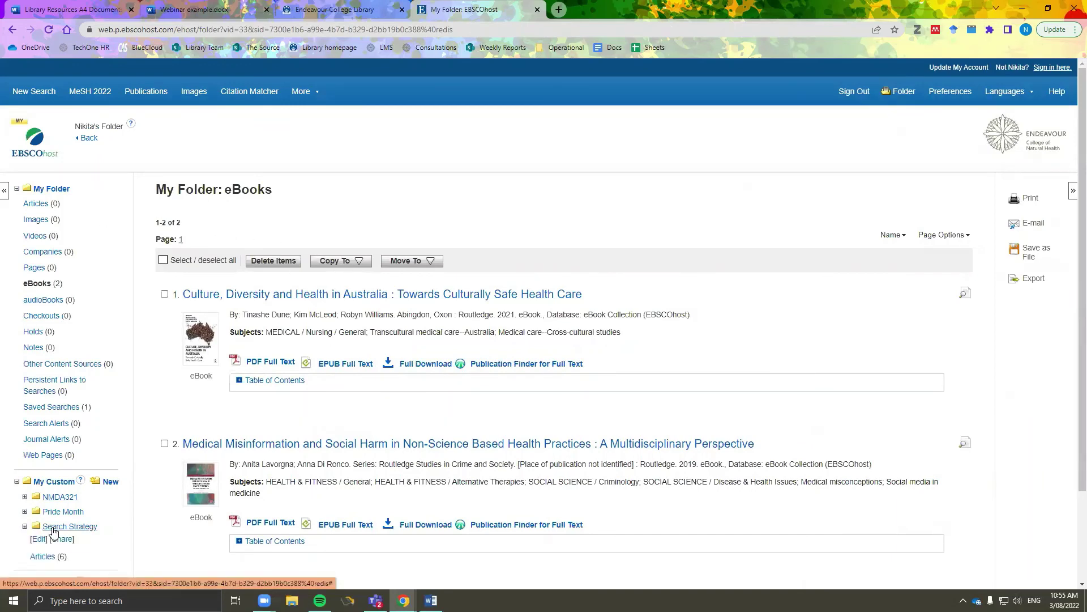
click(43, 557)
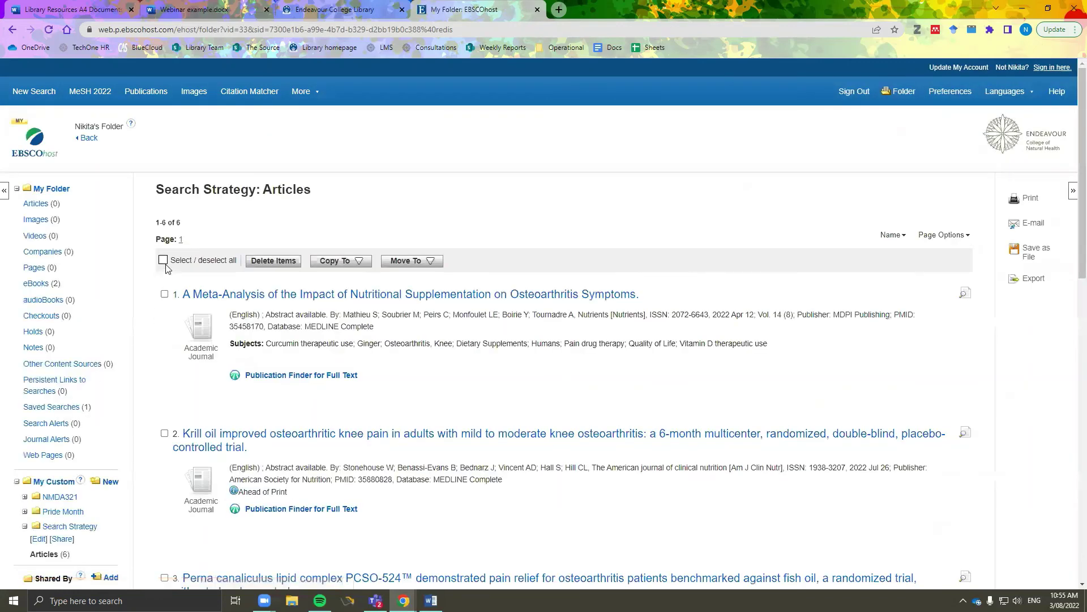
Select all articles in the Search Strategy folder and export their citations to a file in RIS format
click(164, 261)
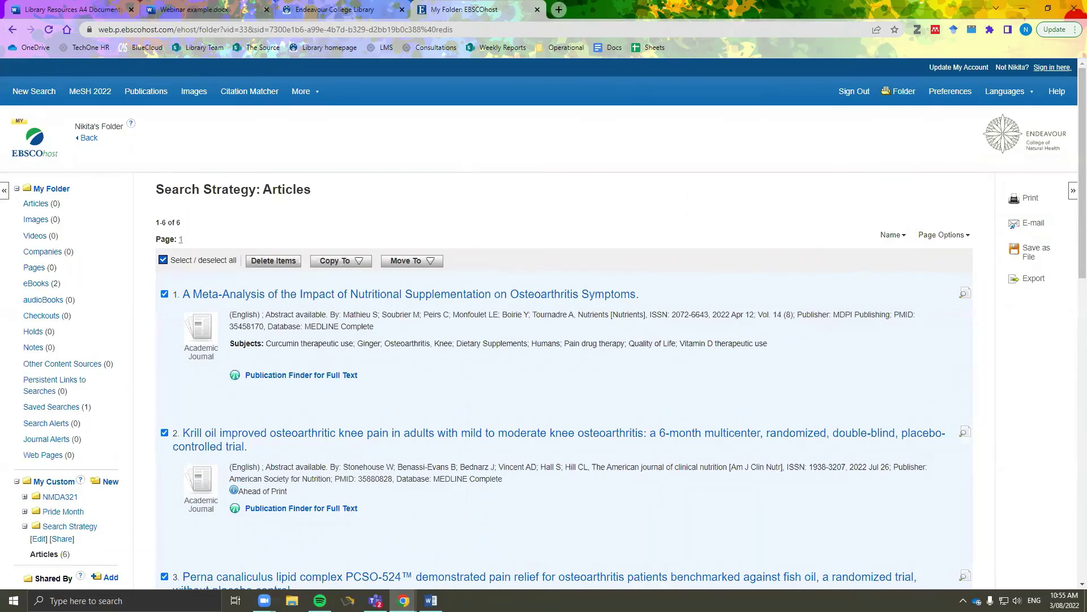
click(1028, 280)
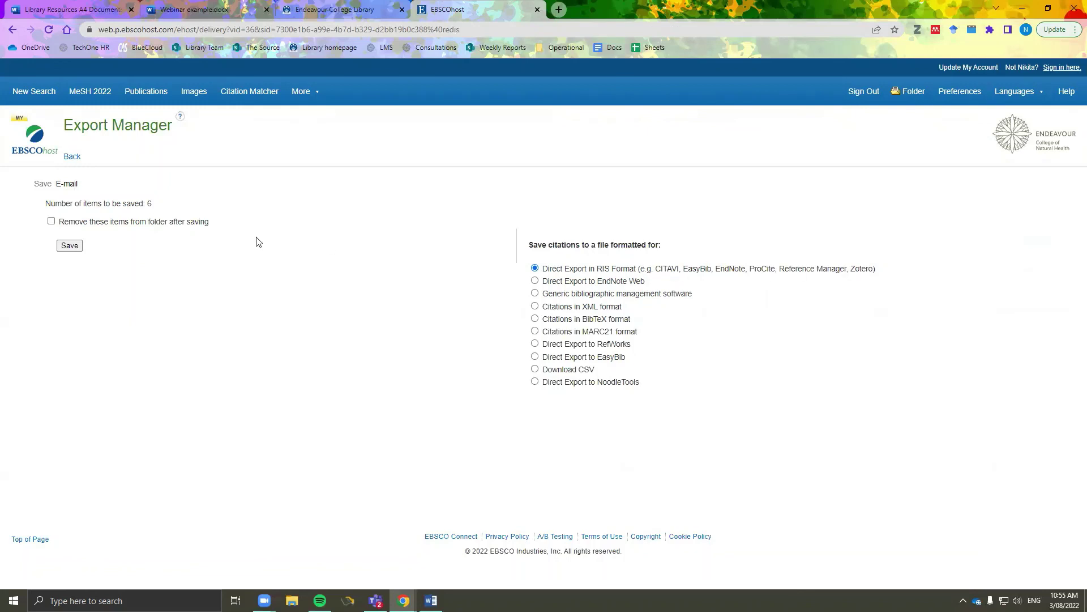
click(81, 247)
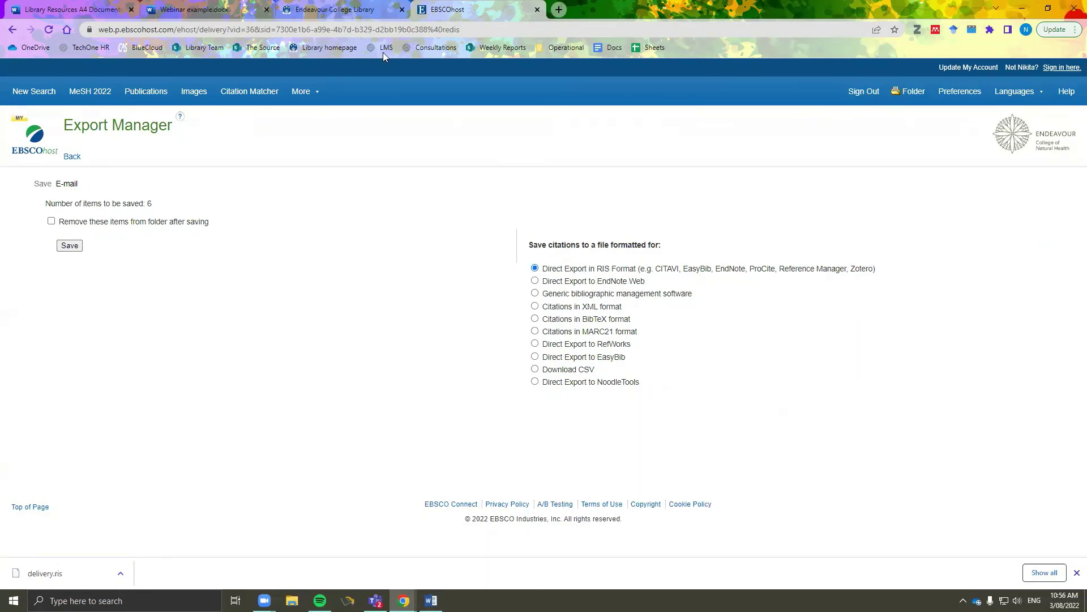
Switch to the Endeavour College Library home page
click(340, 9)
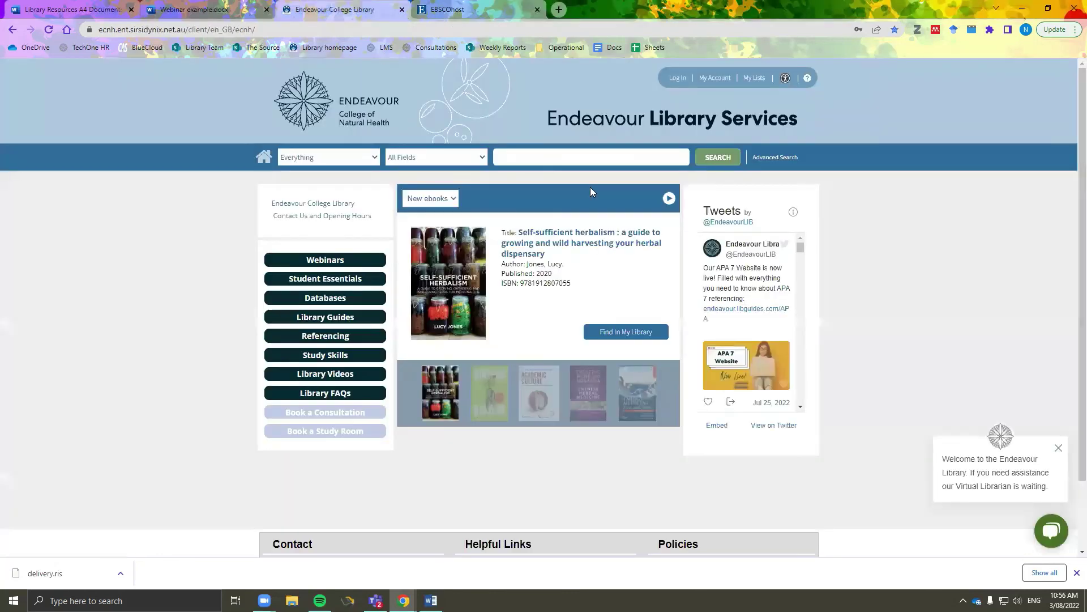